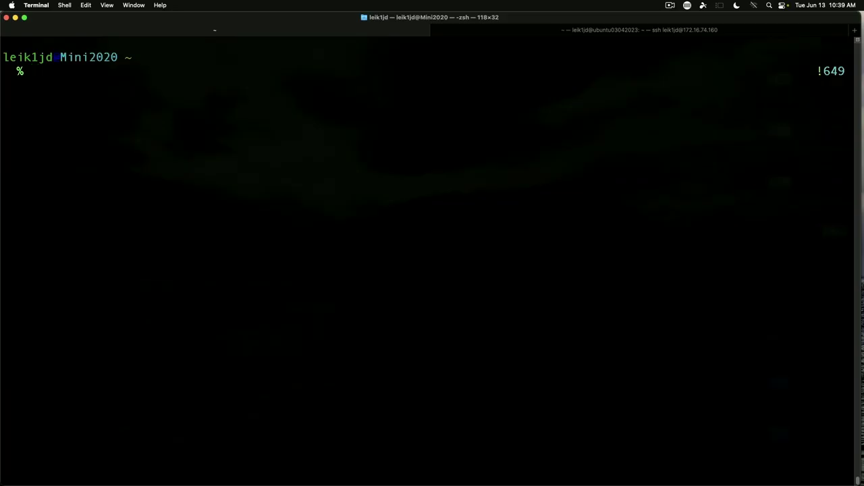
- Reconnect over SSH to the Debian server 172.16.74.145, check its kernel with uname -a, and clear
key(Up)
key(Up)
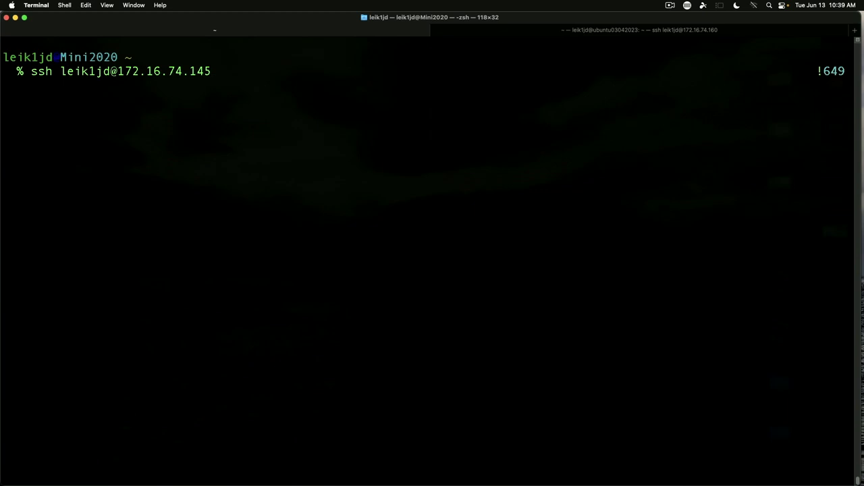
key(Return)
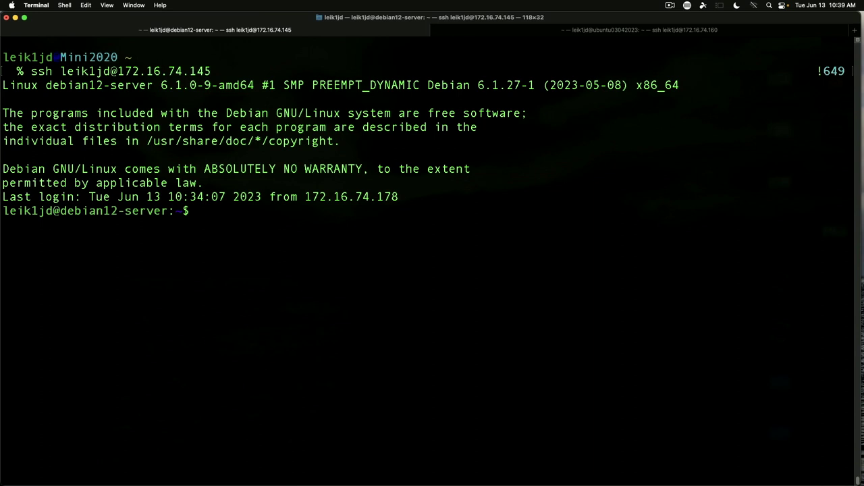
text(uname -a)
key(Return)
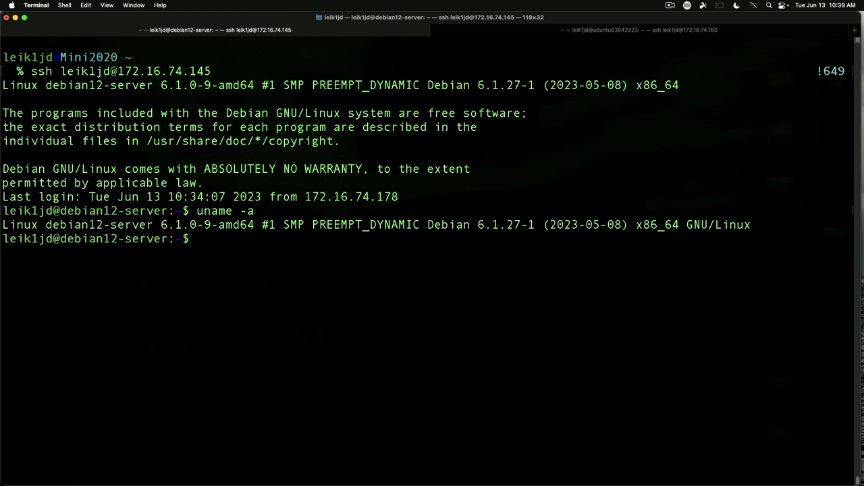
key(ctrl+l)
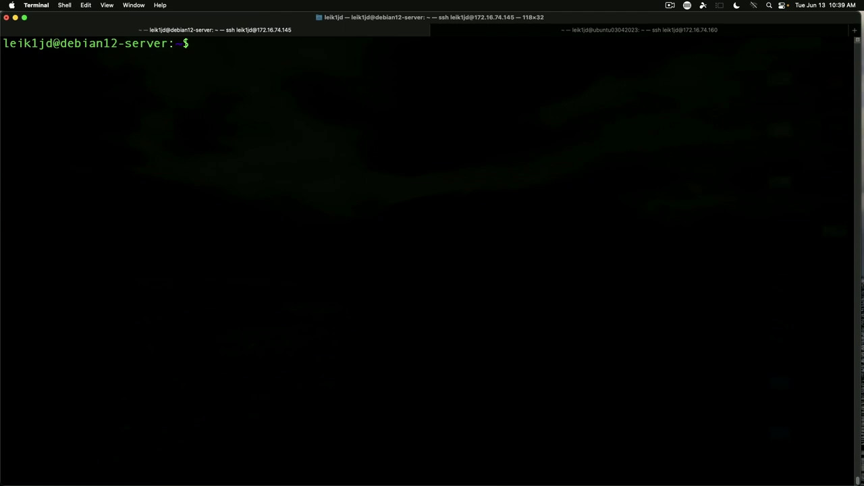
- Run sudo apt update && sudo apt upgrade -y with the sudo password, then clear the screen
text(sudo apt update && )
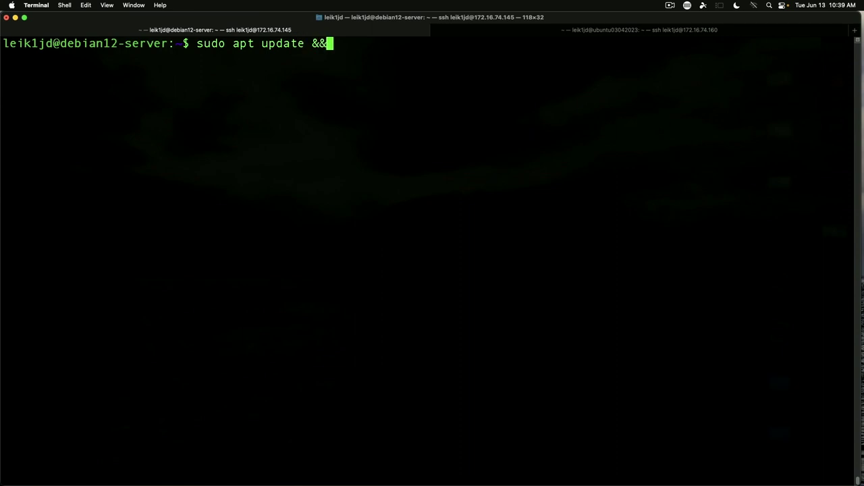
text(s)
text(udo )
text(apt upgr)
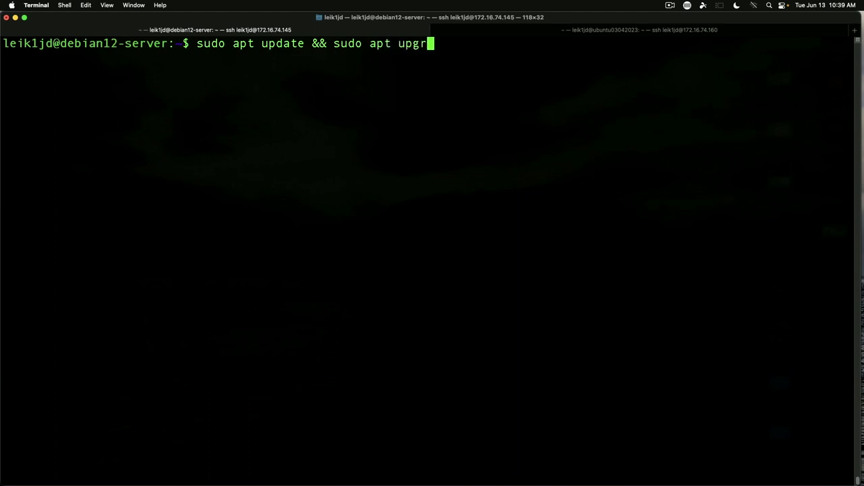
text(ade -y)
key(Return)
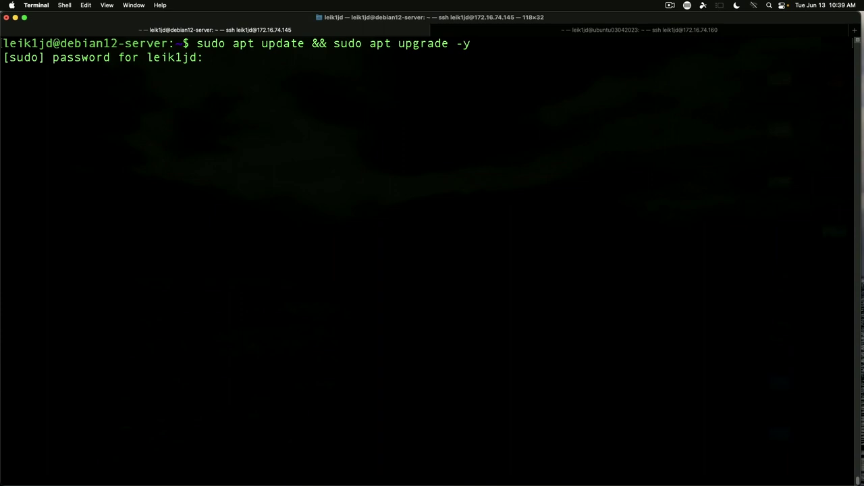
key(Return)
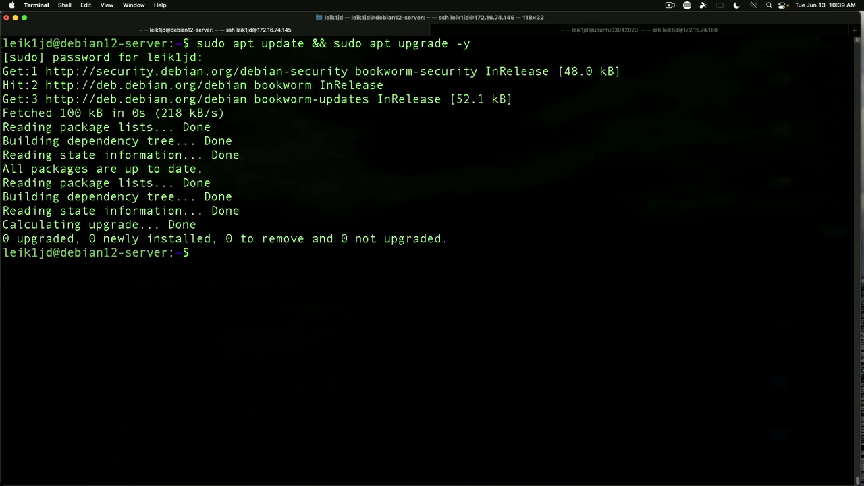
key(ctrl+l)
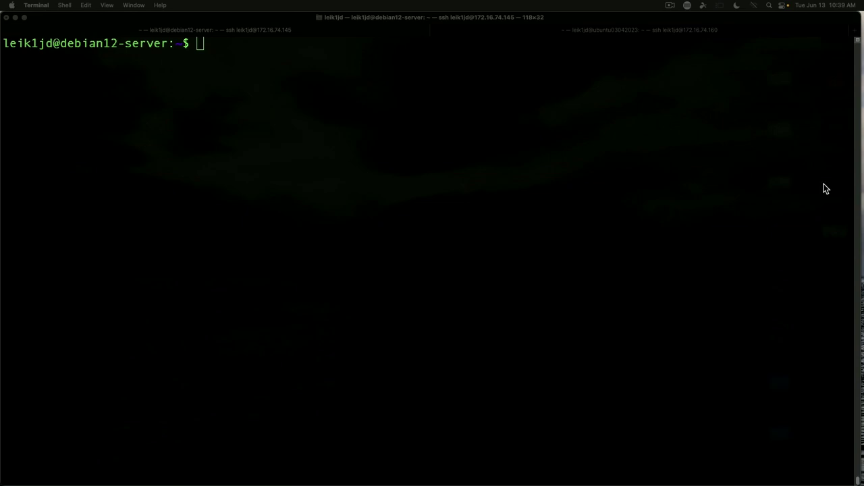
- Install apt-transport-https, ca-certificates, curl, lsb-release and gpg with sudo apt install -y, then clear
click(387, 96)
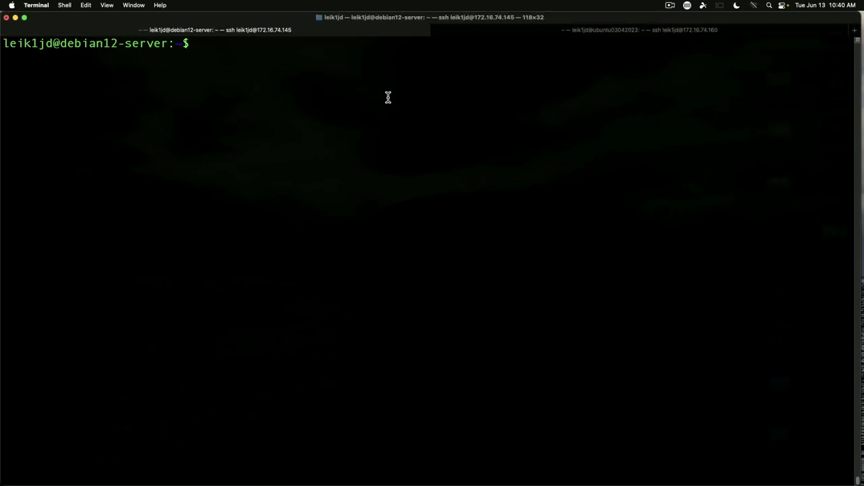
text(sudo)
right_click(321, 44)
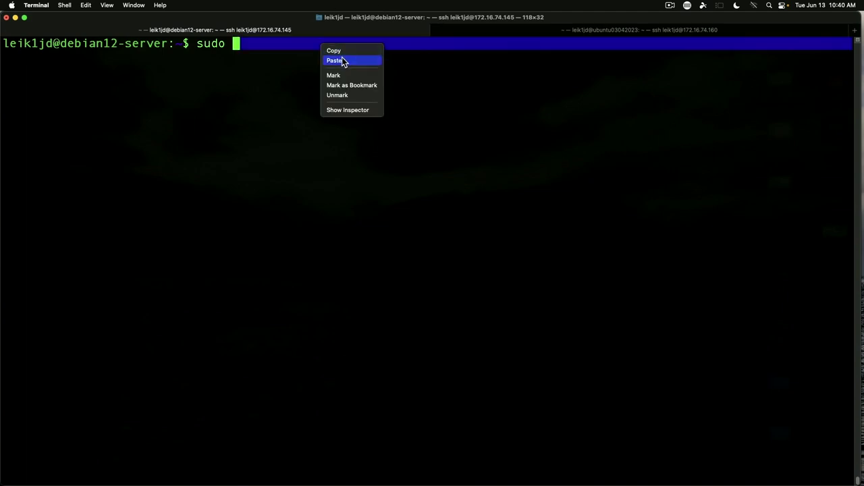
click(342, 61)
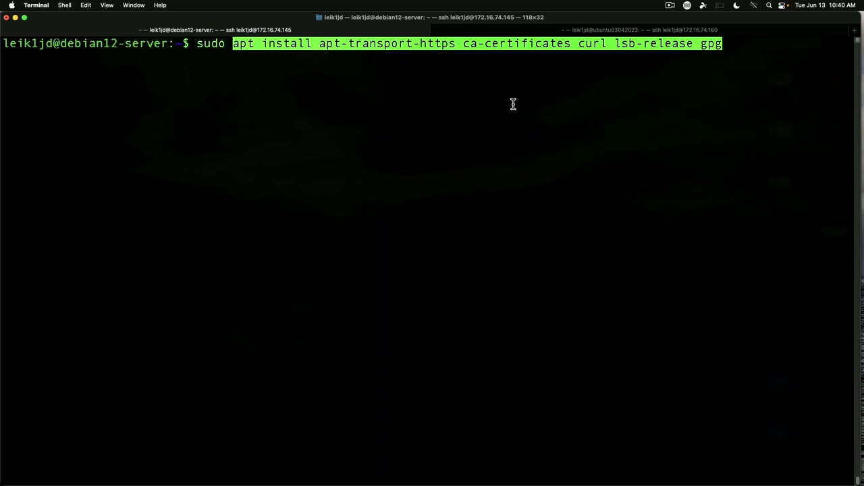
text(-y)
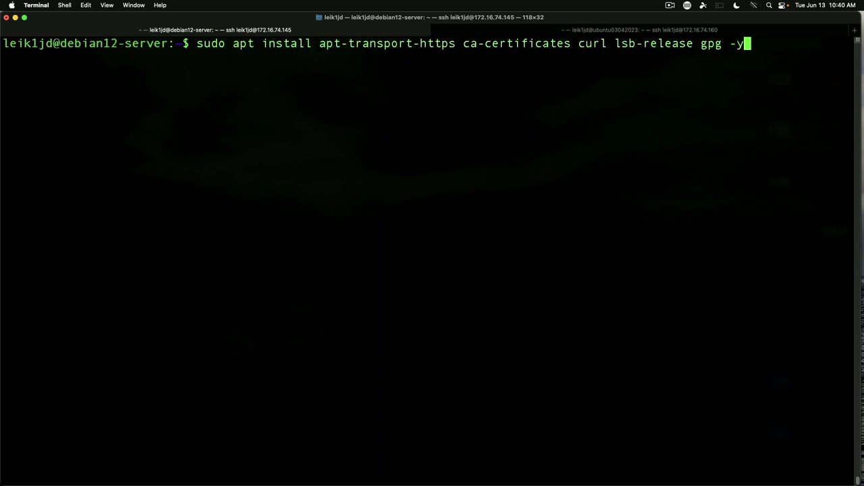
key(Return)
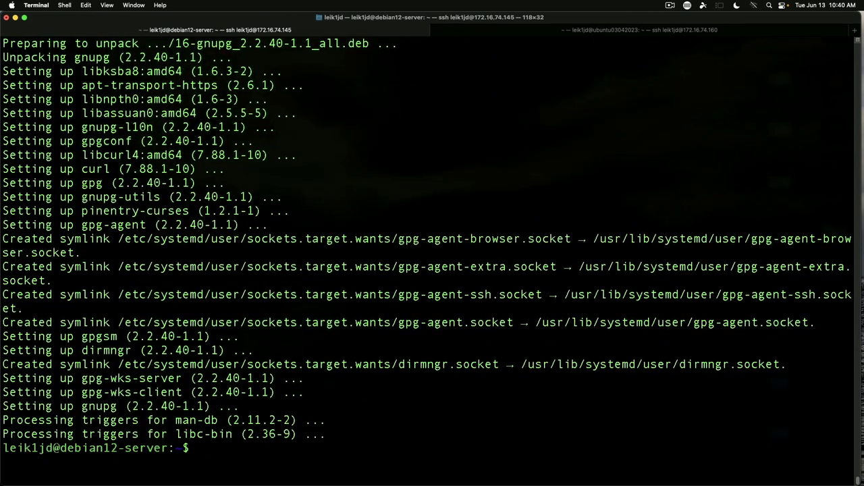
key(ctrl+l)
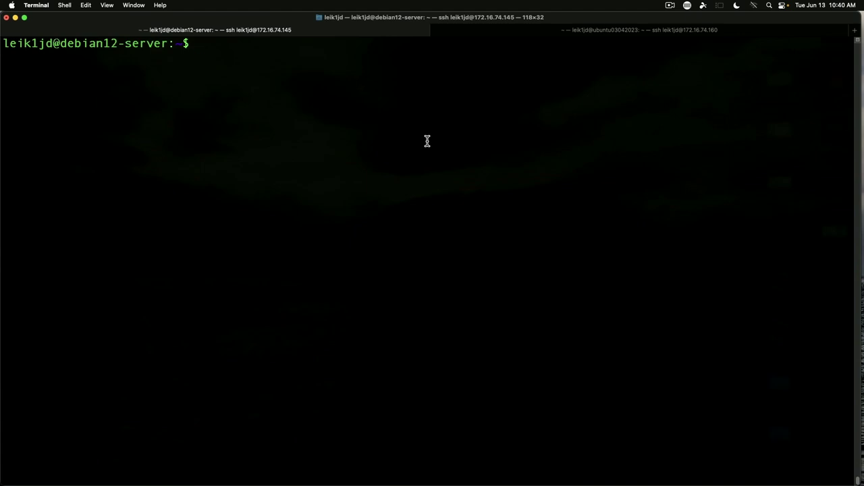
- As root, fetch Minarca's signing key via curl | gpg --dearmor into /usr/share/keyrings/minarca-keyring.gpg
text(sudo su -)
key(Return)
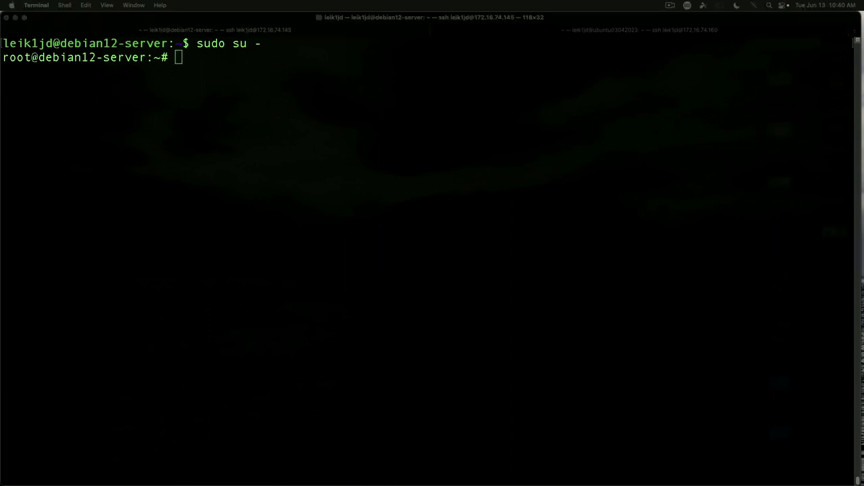
right_click(253, 64)
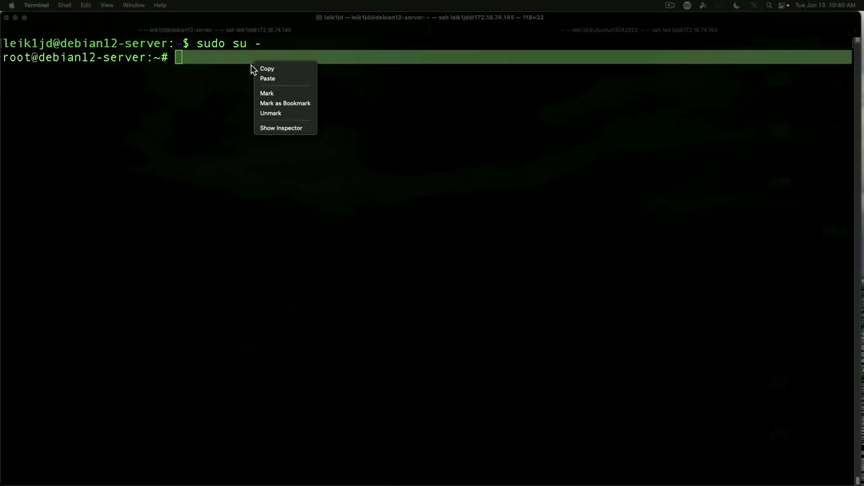
click(295, 80)
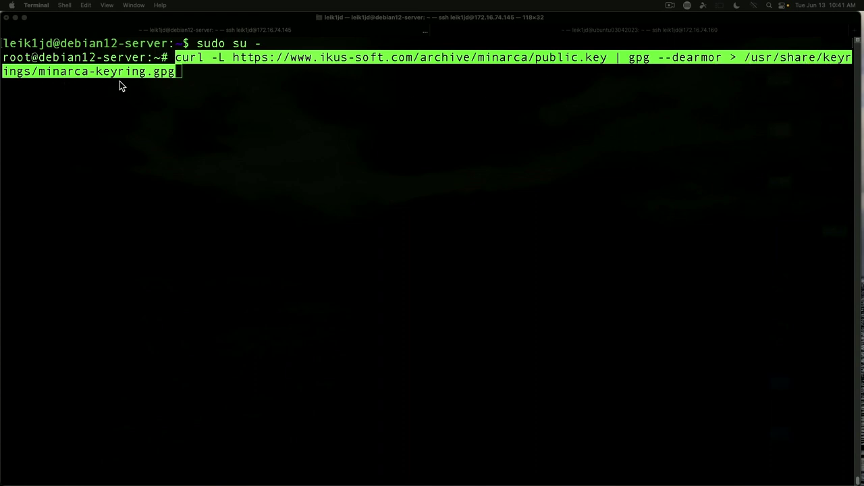
click(255, 85)
key(Return)
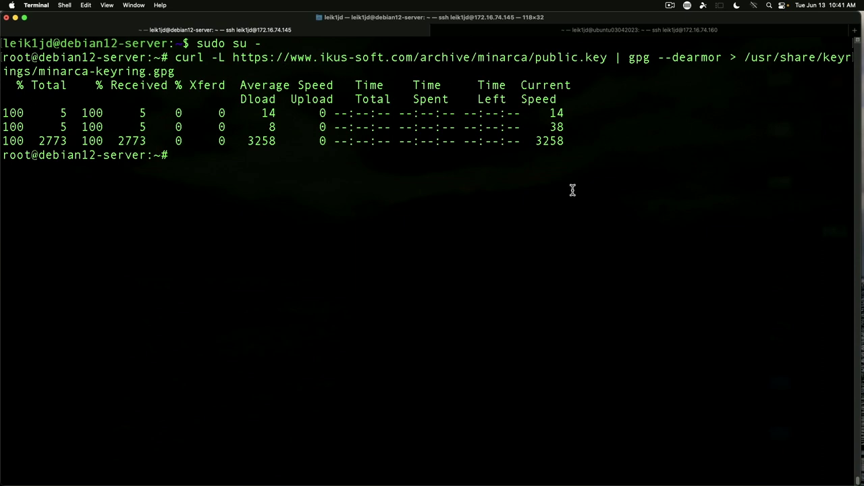
key(ctrl+l)
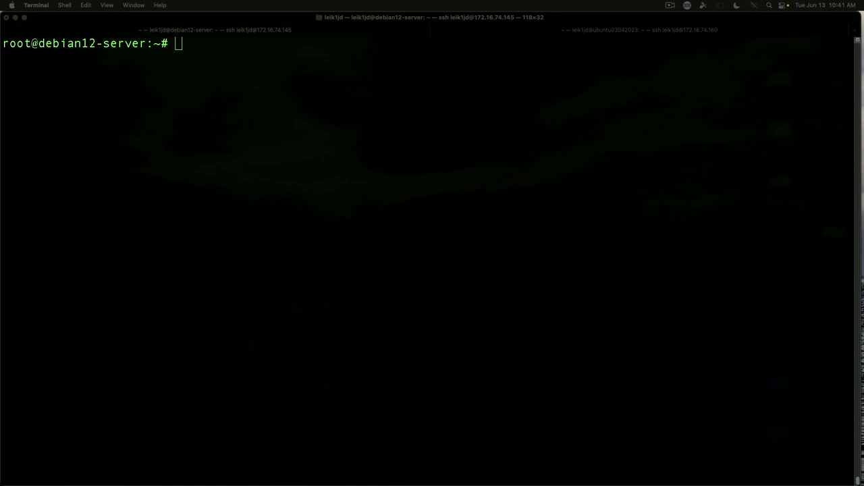
- Write the Minarca repository to /etc/apt/sources.list.d/minarca.list and run apt update
click(201, 71)
key(super+v)
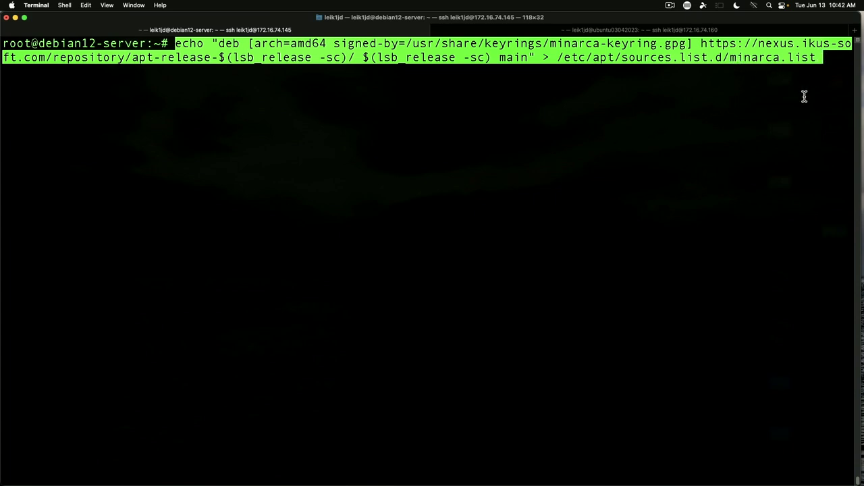
key(Return)
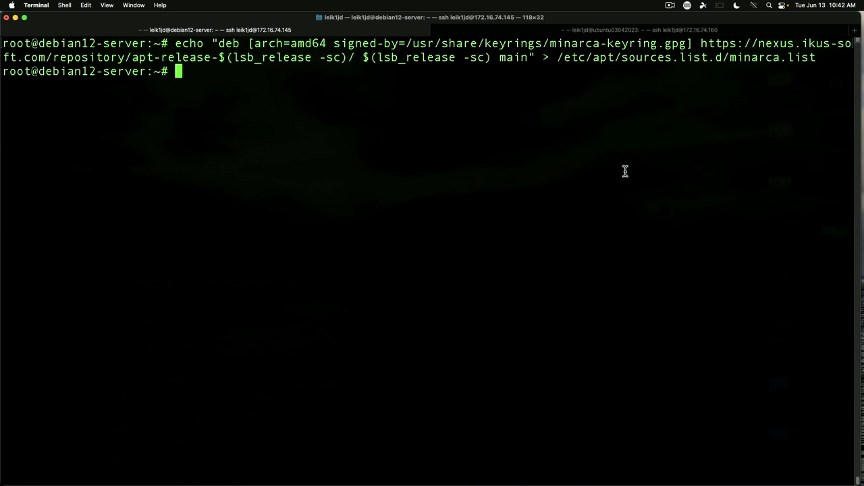
text(apt update)
key(Return)
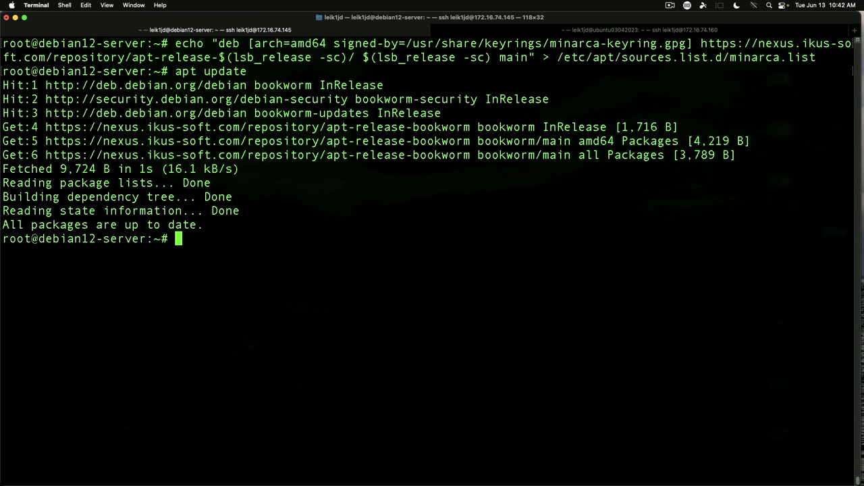
- Install minarca-server with apt install, correcting the 'intall' typo and confirming with y
key(ctrl+l)
text(ap)
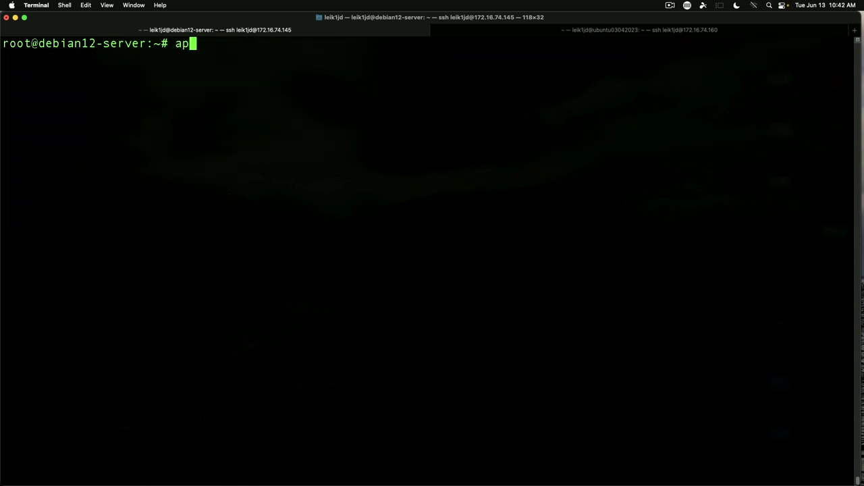
text(t intall m)
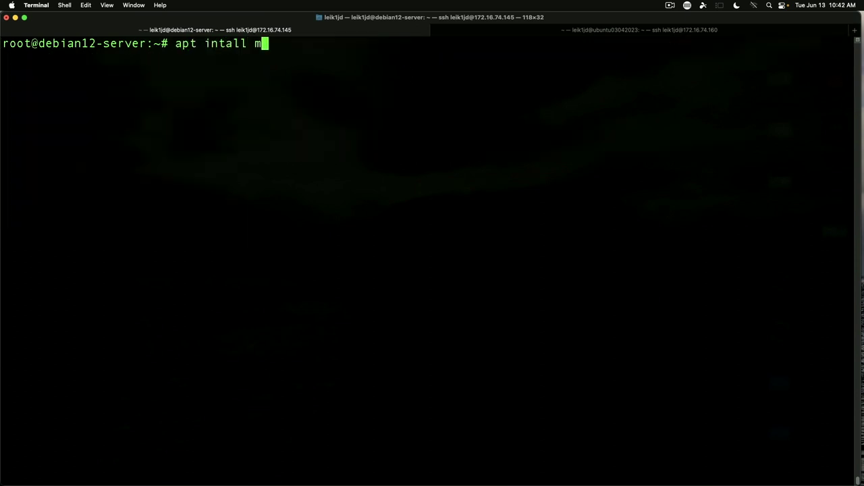
text(inarca-server)
key(Return)
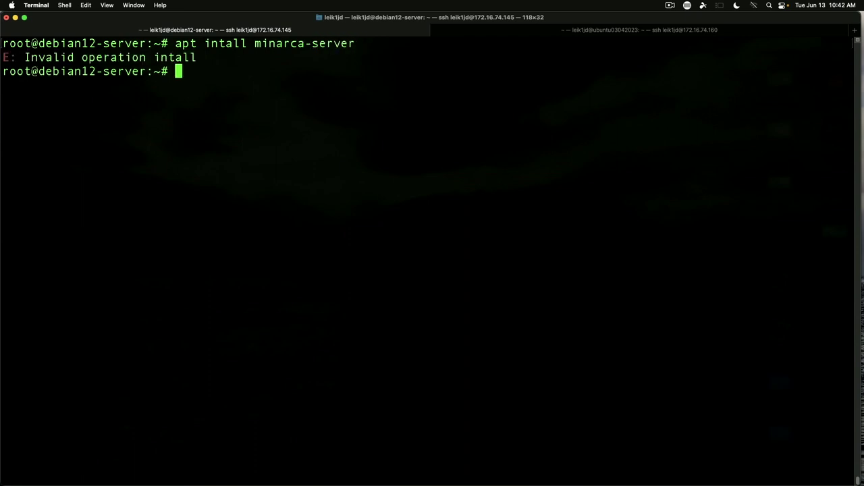
key(Up)
key(Left)
key(Left)
key(Left)
key(Left)
key(Left)
key(Left)
key(Left)
key(Left)
key(Left)
key(Left)
key(Left)
key(Left)
key(Left)
key(Left)
key(Left)
key(Left)
key(Left)
key(Left)
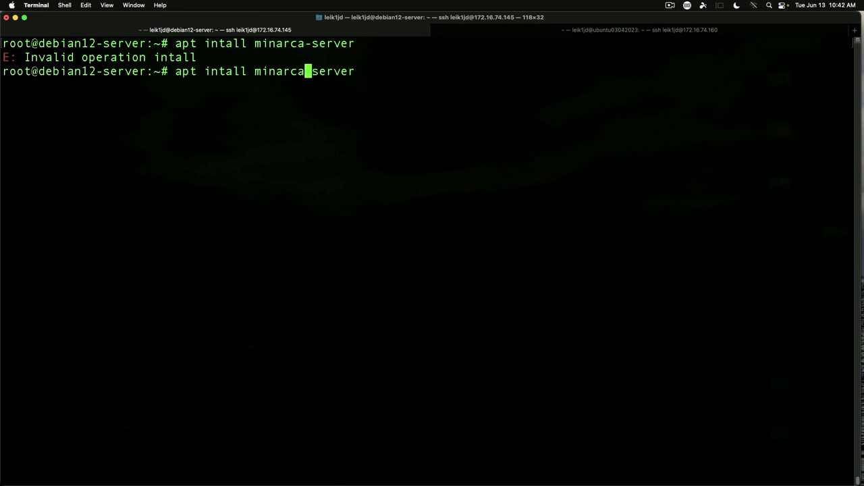
text(s)
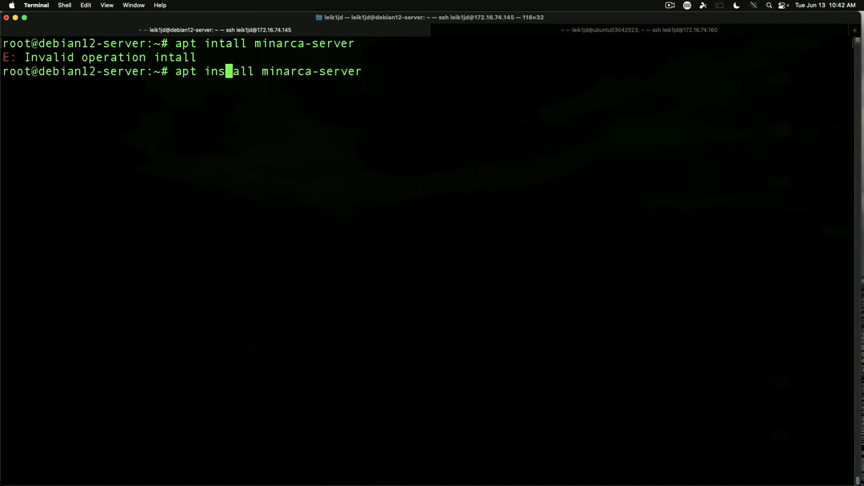
key(Return)
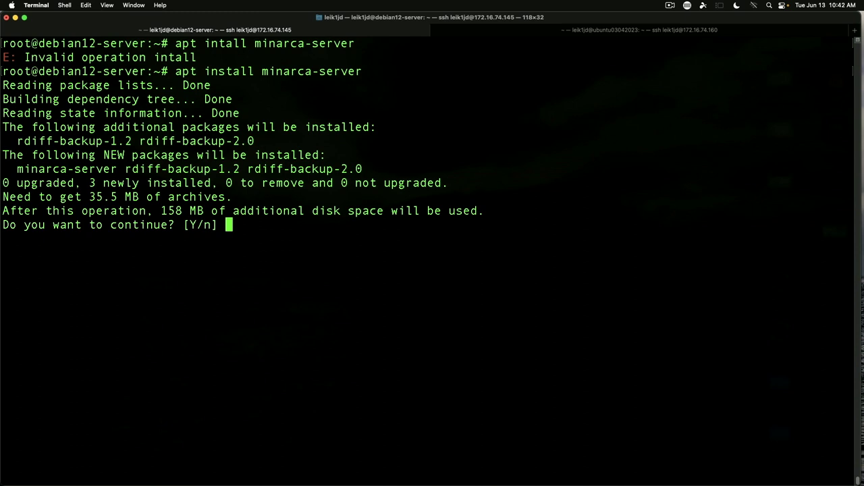
text(y)
key(Return)
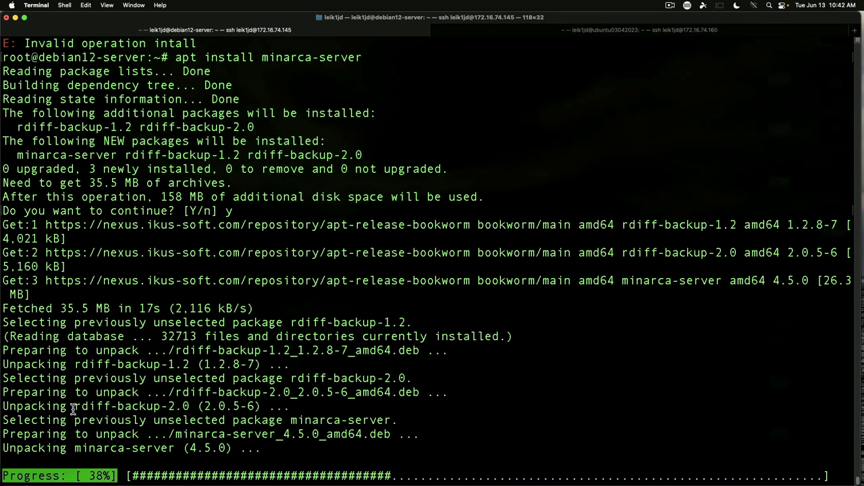
- Highlight the rdiff-backup-2.0 unpacking lines in the install output, then clear the screen
drag(73, 433, 2, 405)
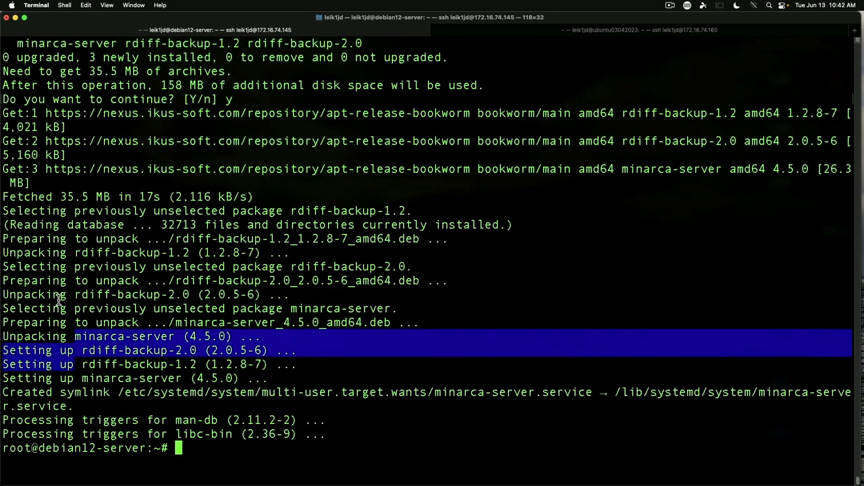
drag(54, 281, 162, 304)
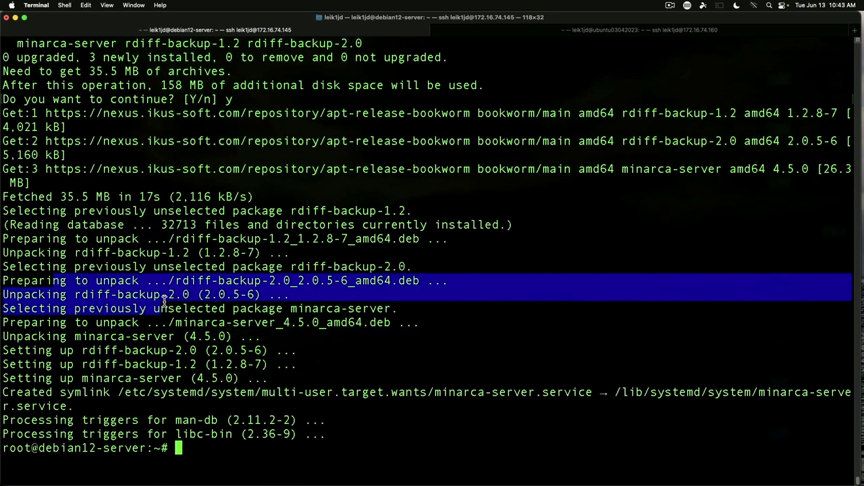
click(302, 454)
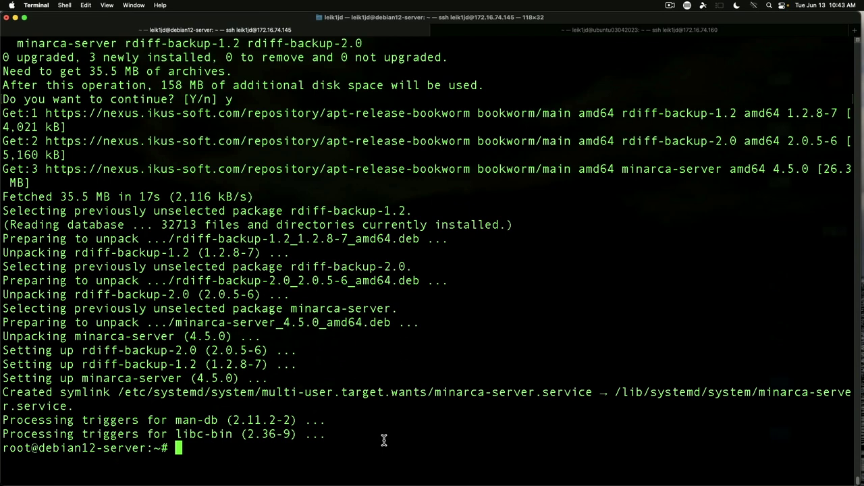
key(ctrl+l)
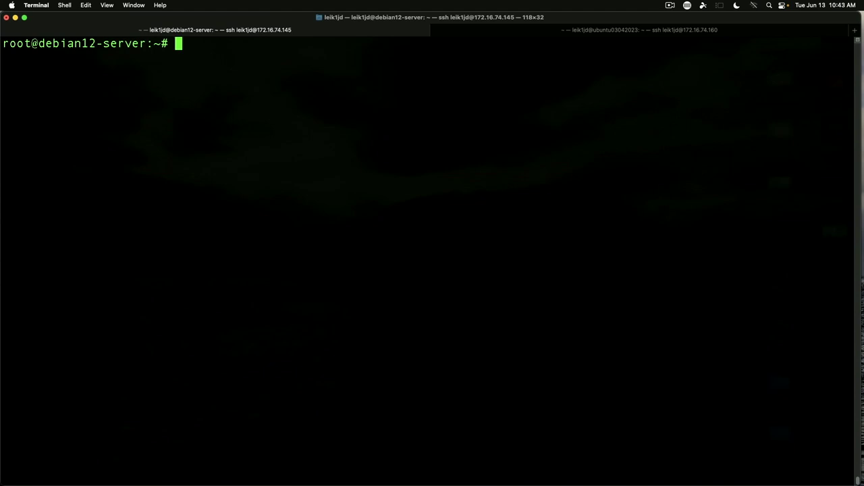
text(systemct)
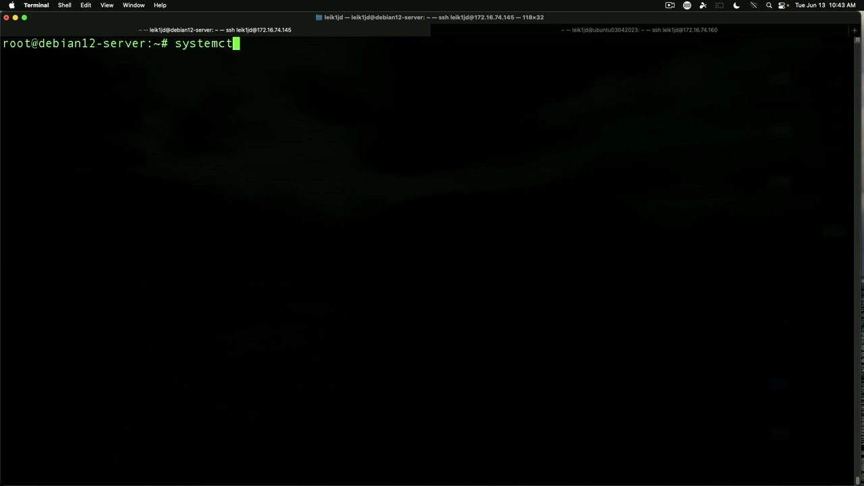
text(l sa)
key(BackSpace)
text(tatus mina)
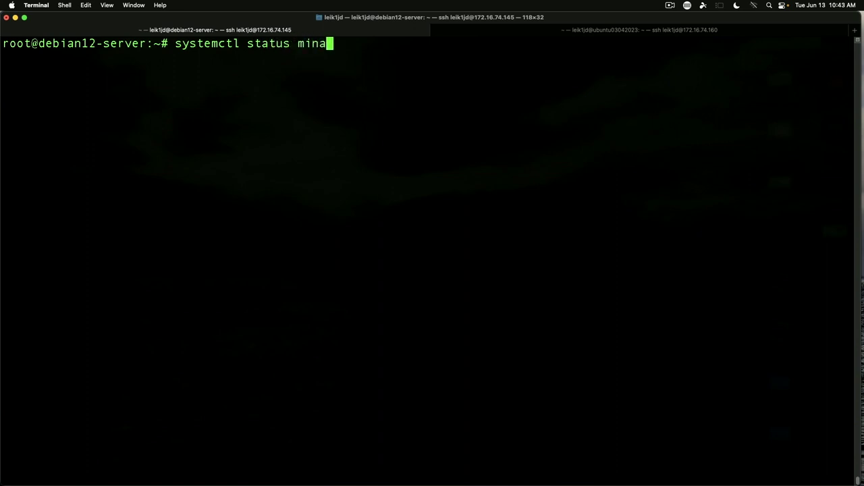
text(rca-server)
key(Return)
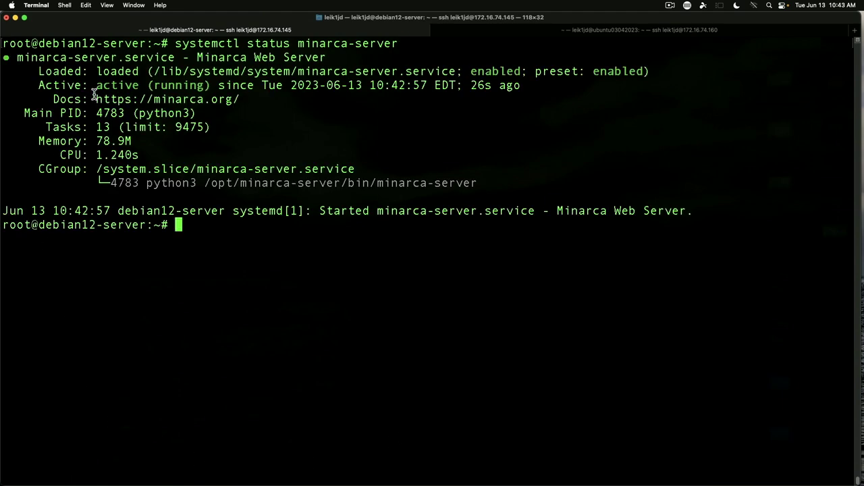
drag(96, 85, 211, 86)
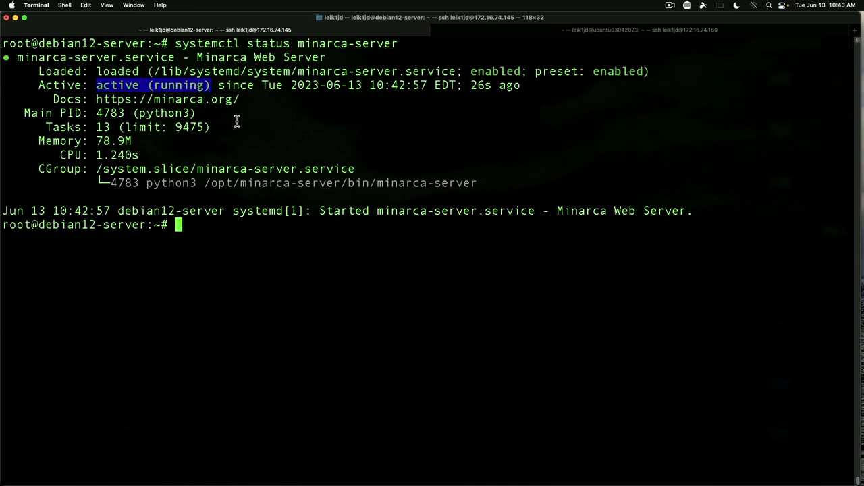
key(ctrl+l)
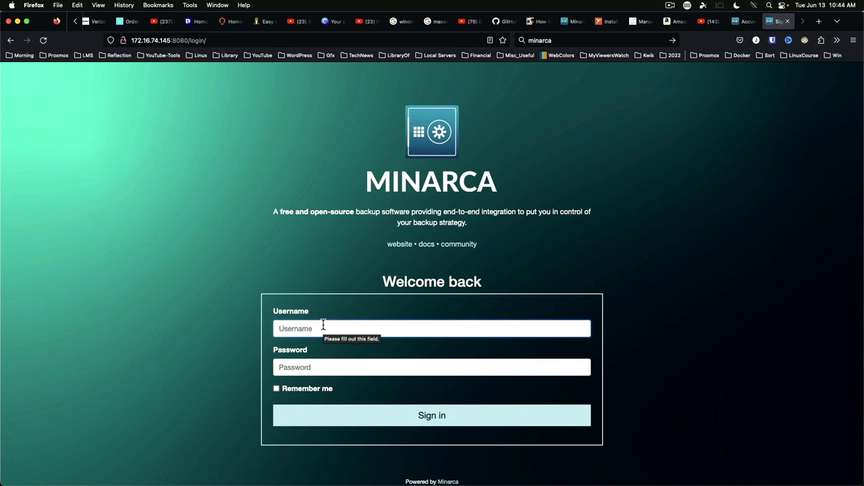
- Log in with the administrator username and password, then go to the Admin area overview
text(admin)
key(Tab)
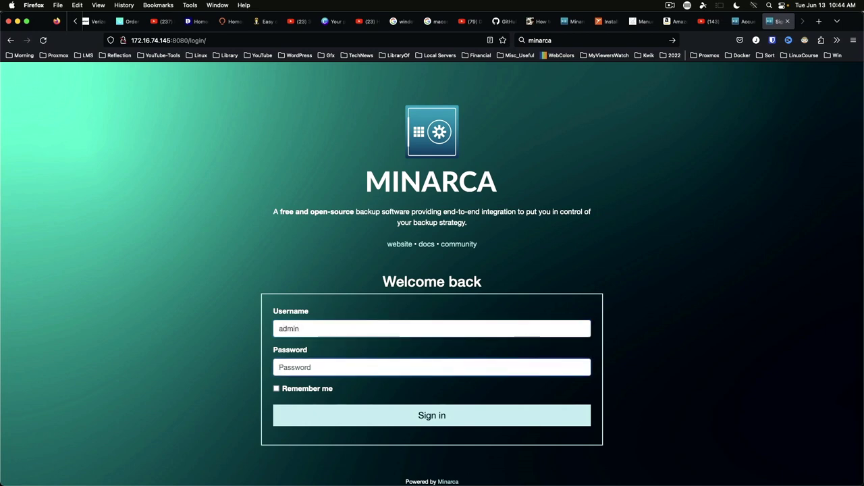
text(admin12)
key(Return)
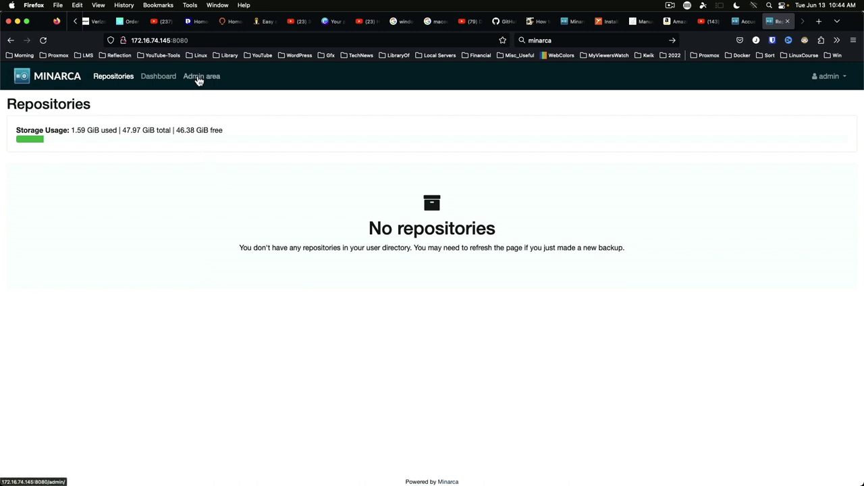
click(198, 78)
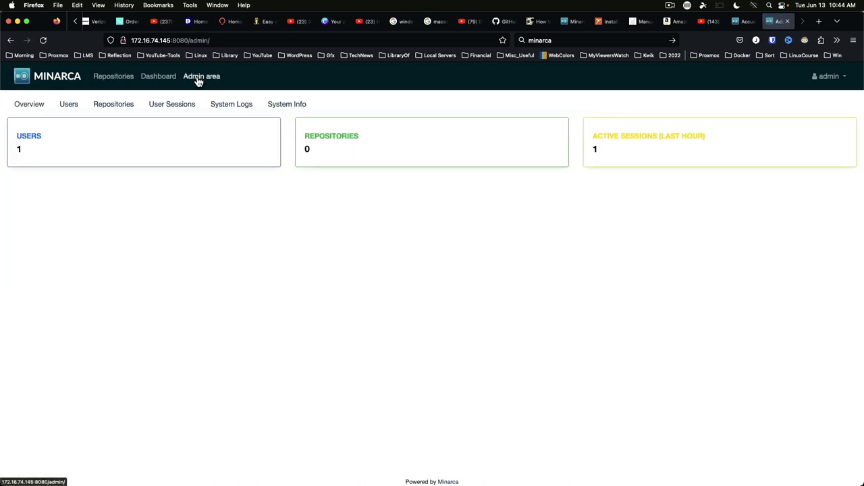
- Create a new user with a username, full name and password, assigning the Admin role
click(68, 110)
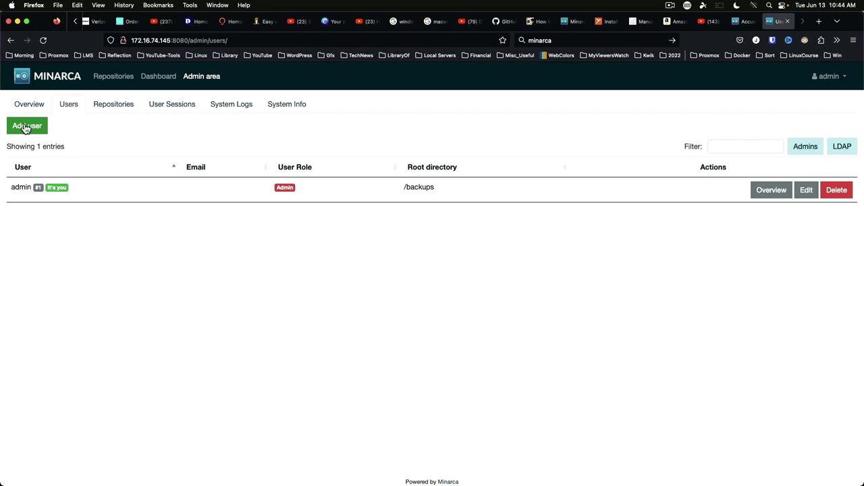
click(25, 128)
click(366, 137)
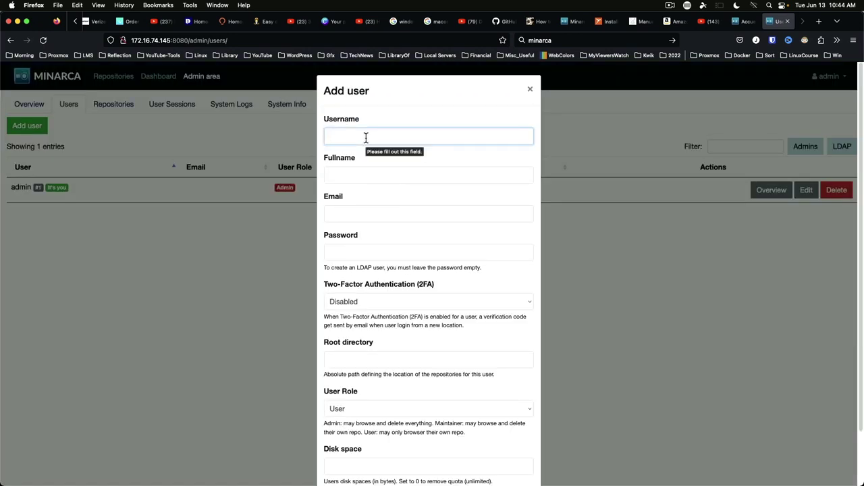
text(leik1jd)
key(Tab)
text(Jeremy)
key(Tab)
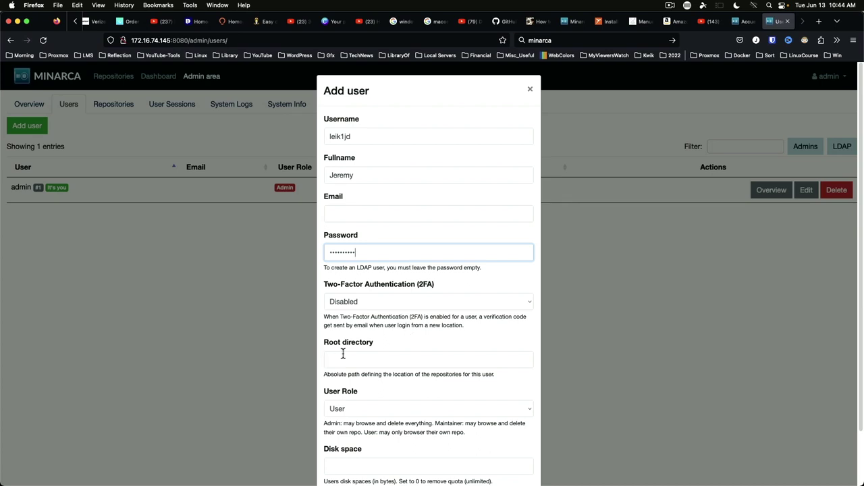
scroll(388, 357, down, 3)
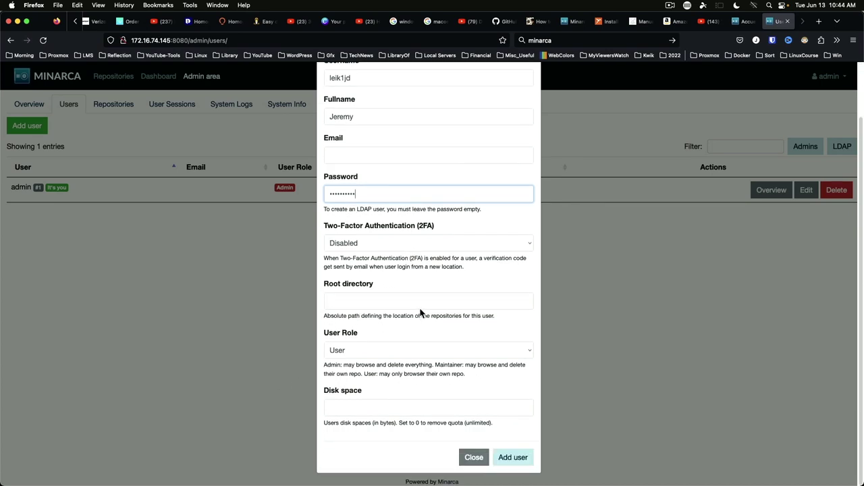
click(392, 350)
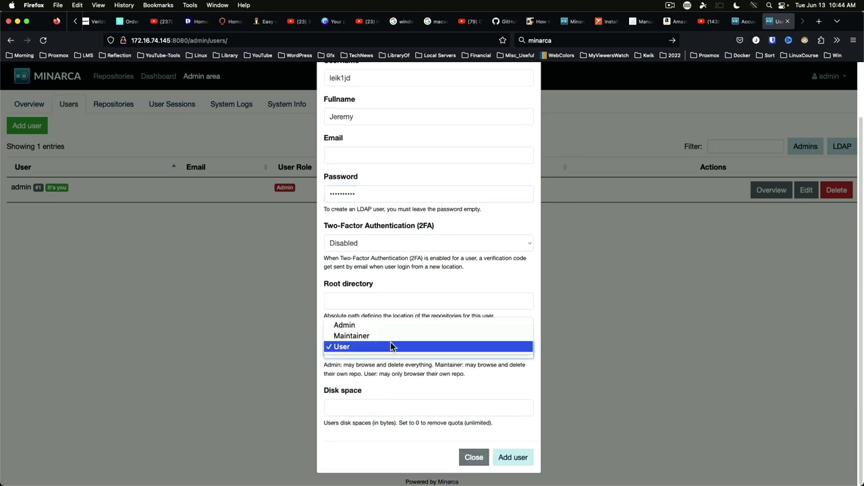
click(387, 327)
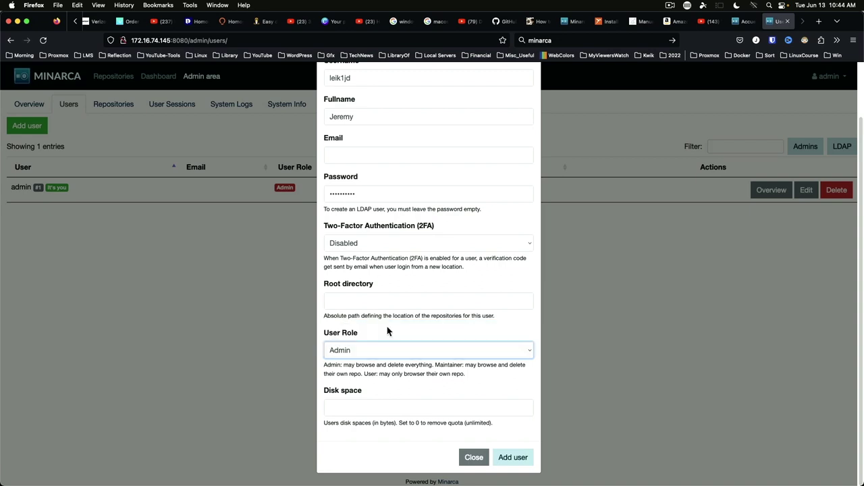
click(526, 460)
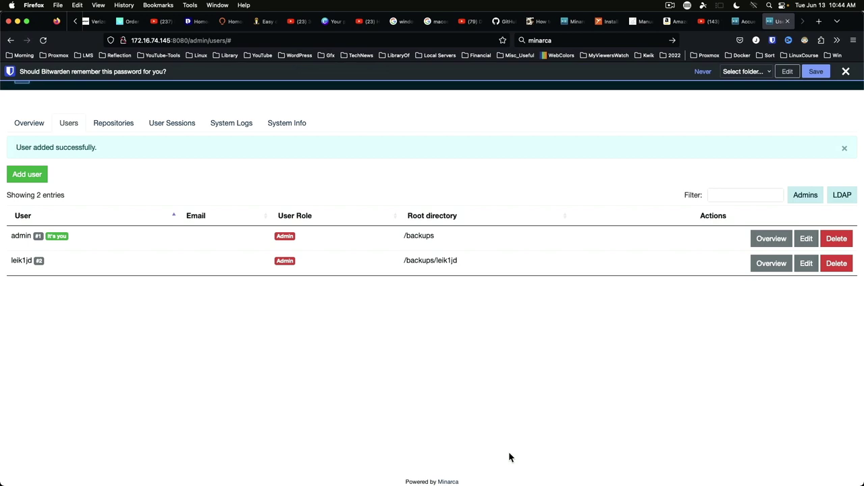
- Enter a new password for the admin account, save changes, and dismiss the browser's save-password bar
click(804, 239)
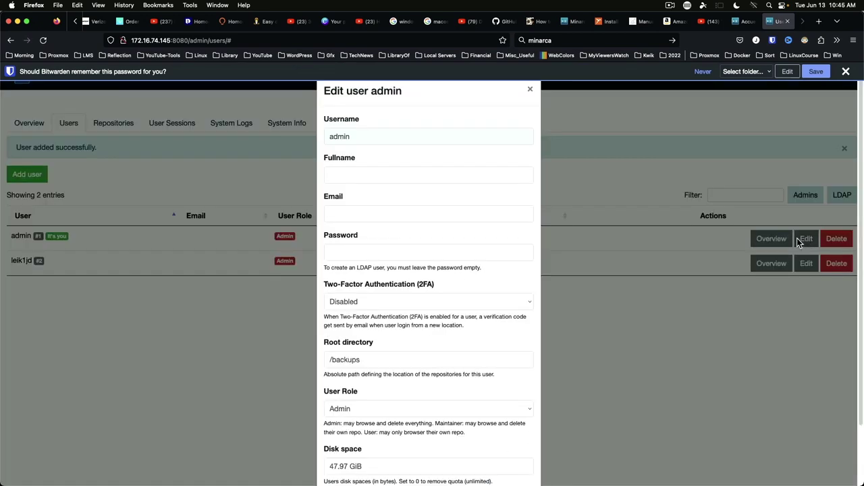
click(390, 250)
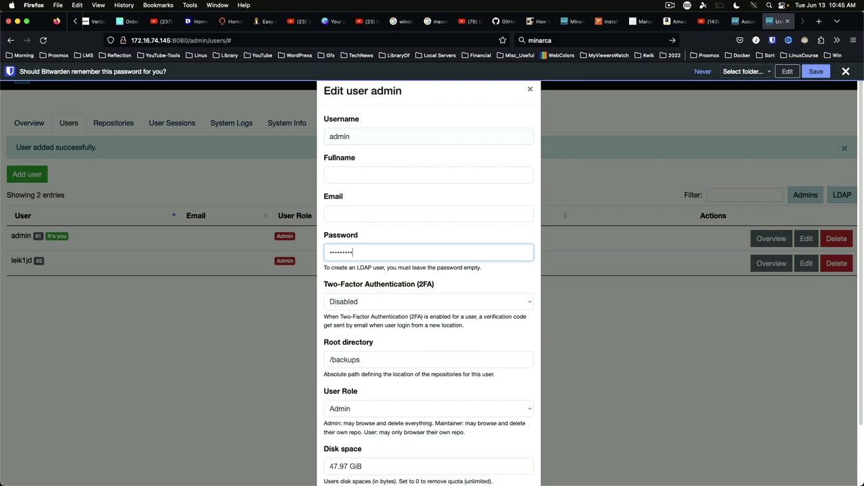
scroll(409, 356, down, 2)
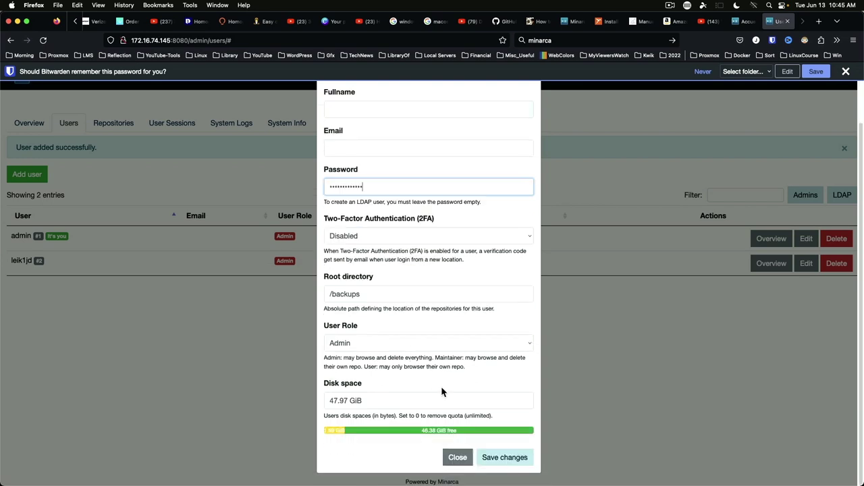
click(490, 459)
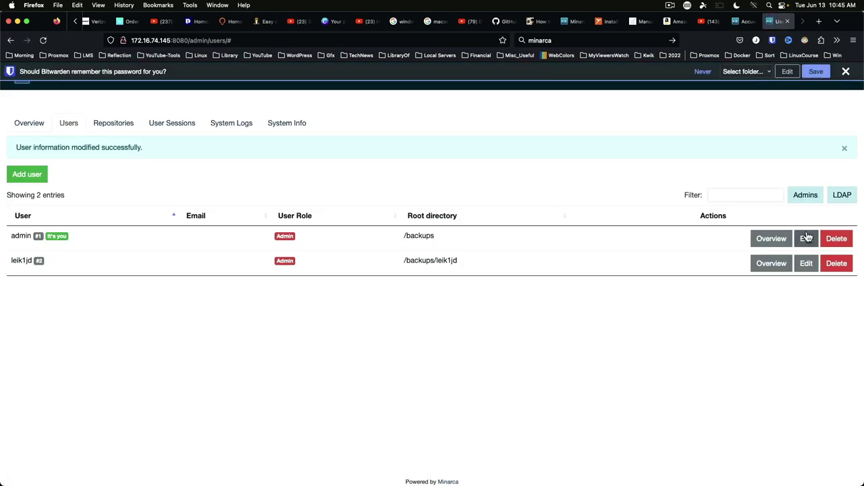
click(844, 72)
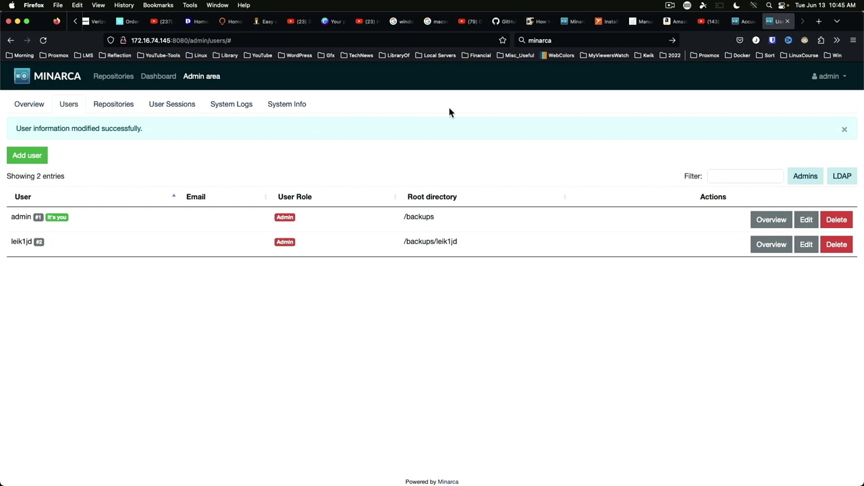
- Sign out of the admin account and log back in as the new second user
click(843, 81)
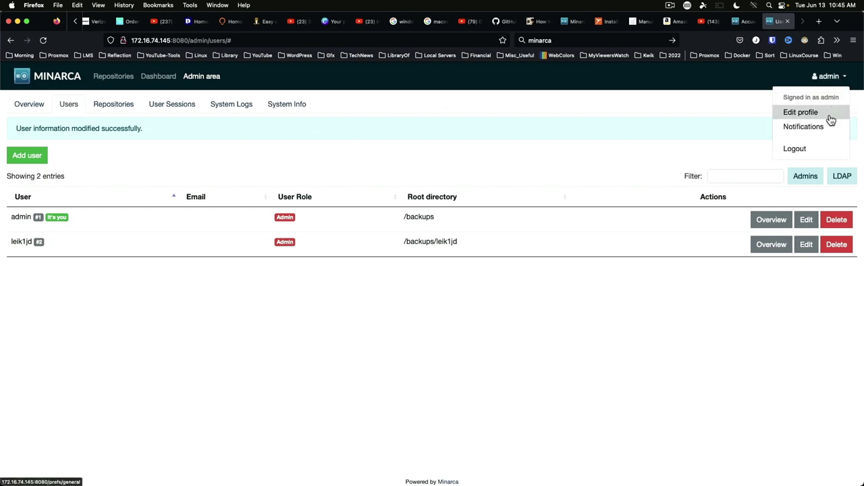
click(818, 149)
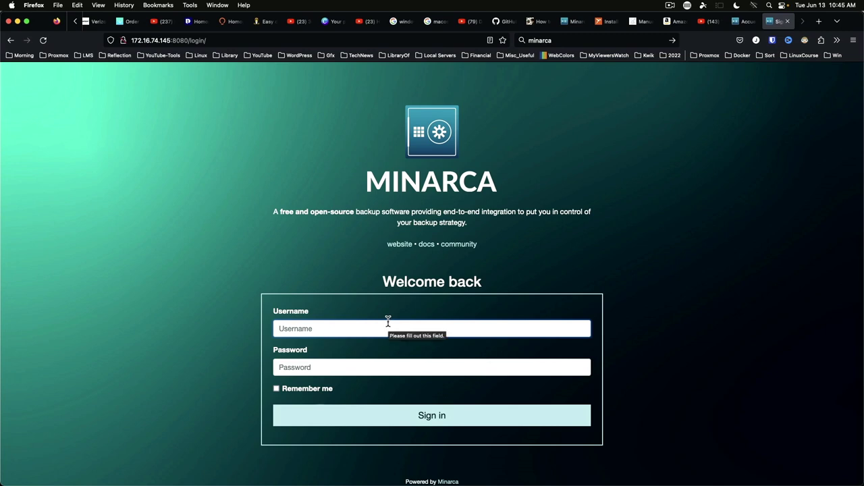
text(leik1jd)
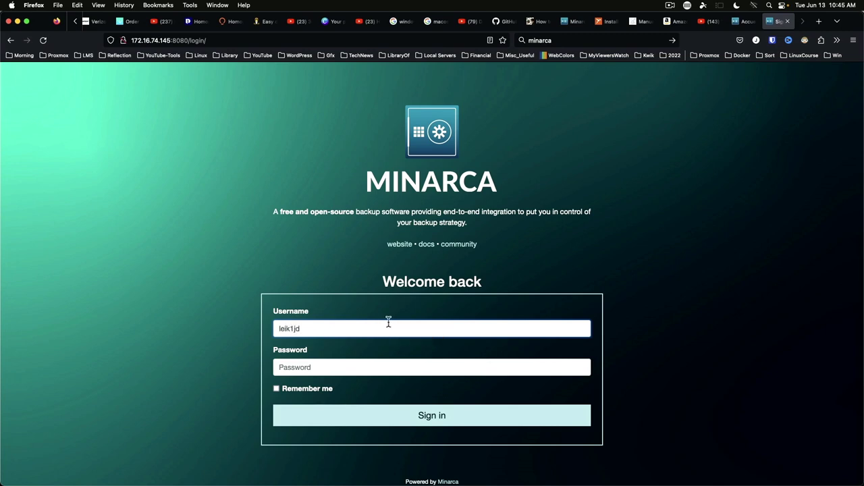
key(Tab)
text(••)
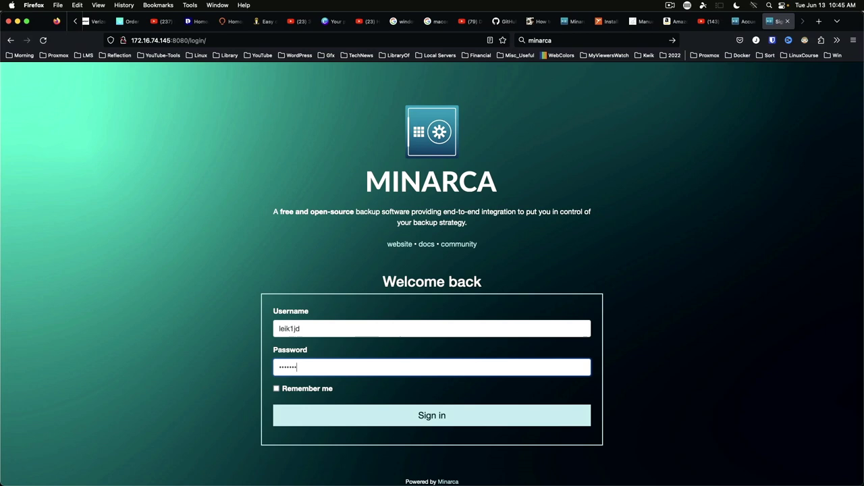
text(••••••••)
key(Return)
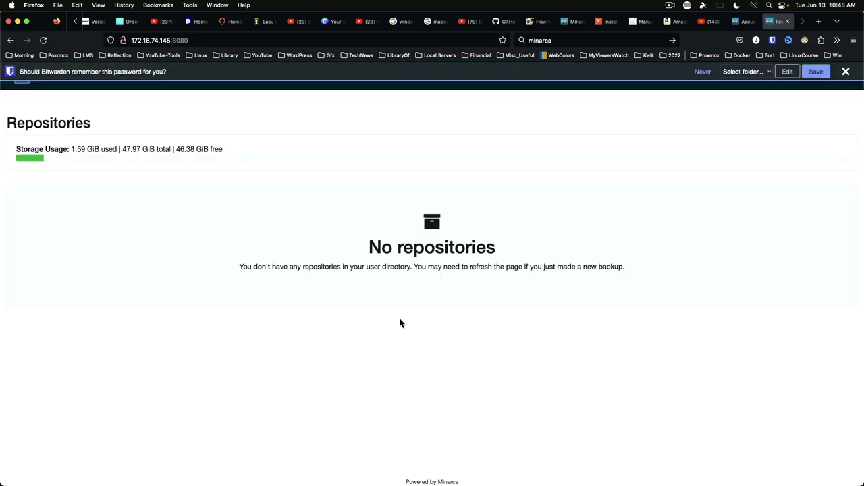
- Dismiss the password-saving prompt, then view the backup dashboard and the admin area
click(846, 72)
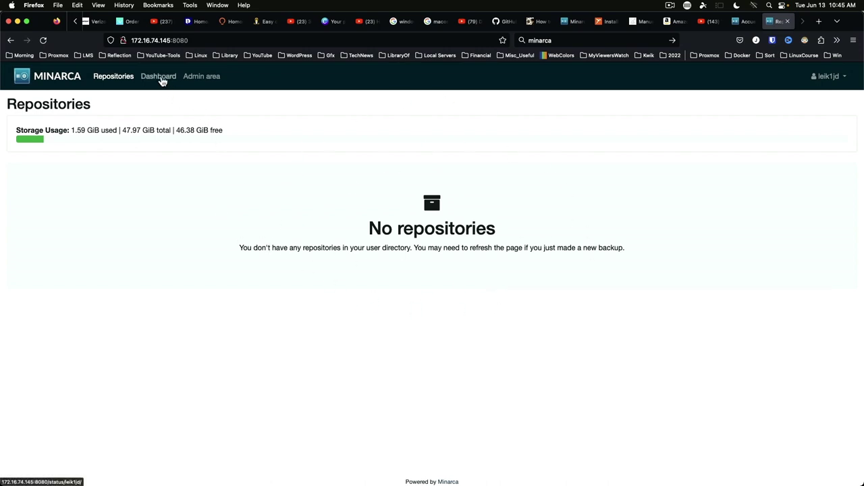
click(161, 78)
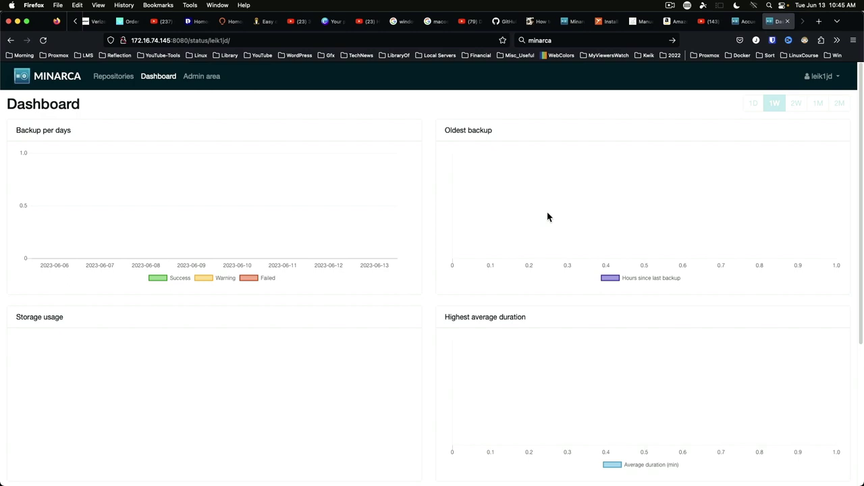
click(201, 78)
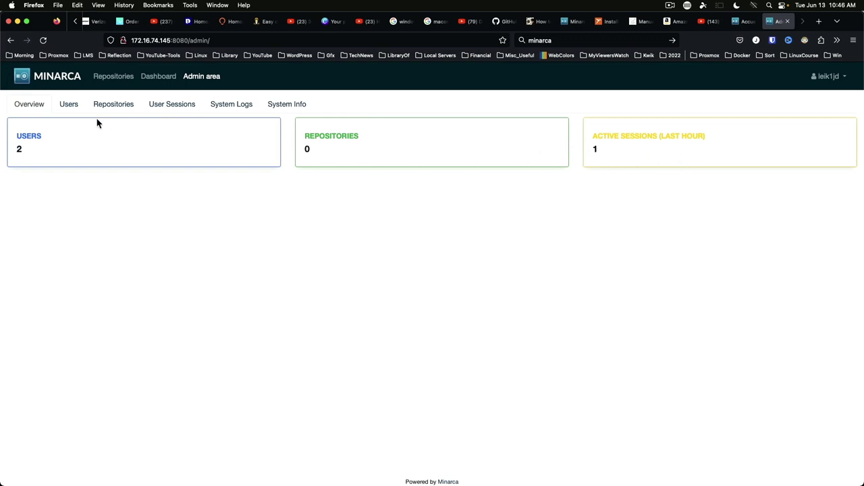
- Check the Users, Repositories, User Sessions and System Logs admin tabs: two users, no repositories, one session
click(71, 106)
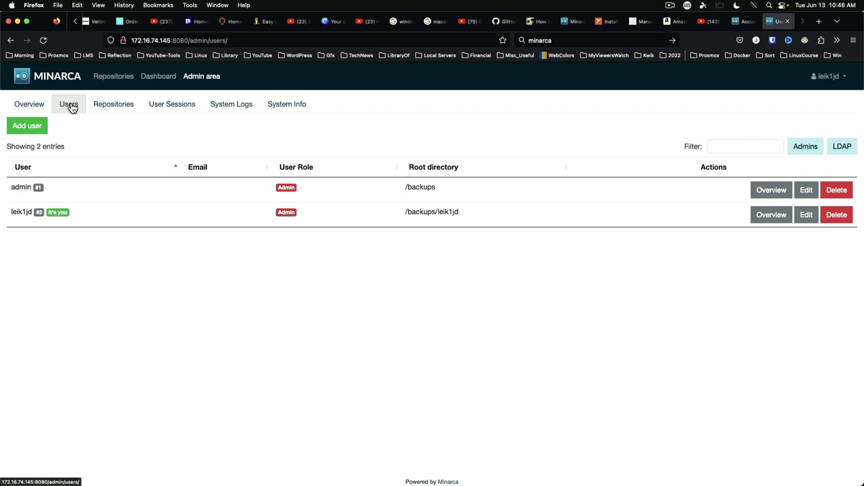
click(111, 110)
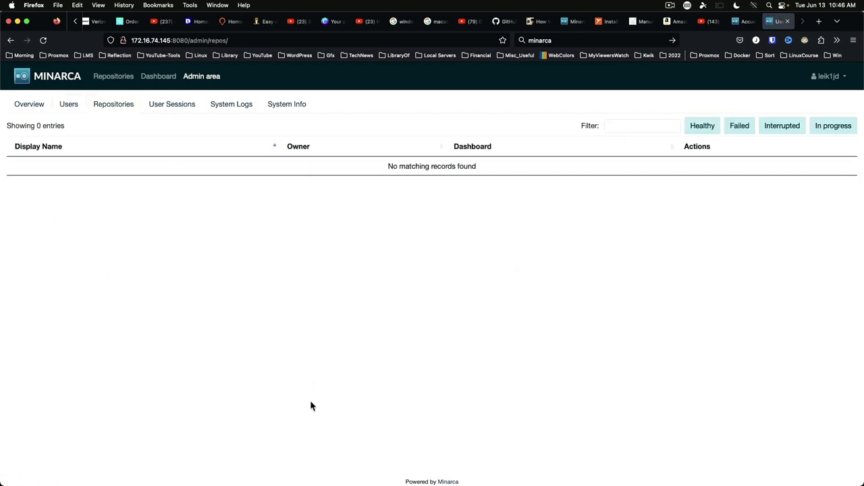
click(170, 109)
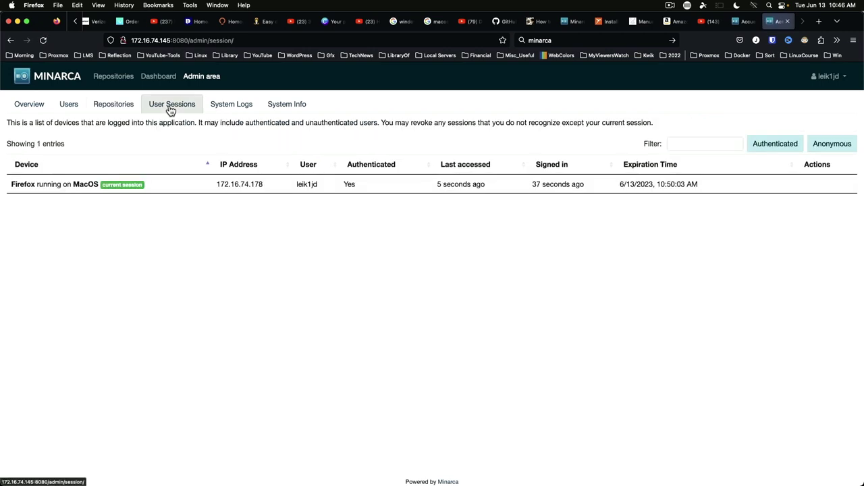
click(227, 110)
- Check the System Info tab, which confirms Minarca core version 4.5.0
click(292, 108)
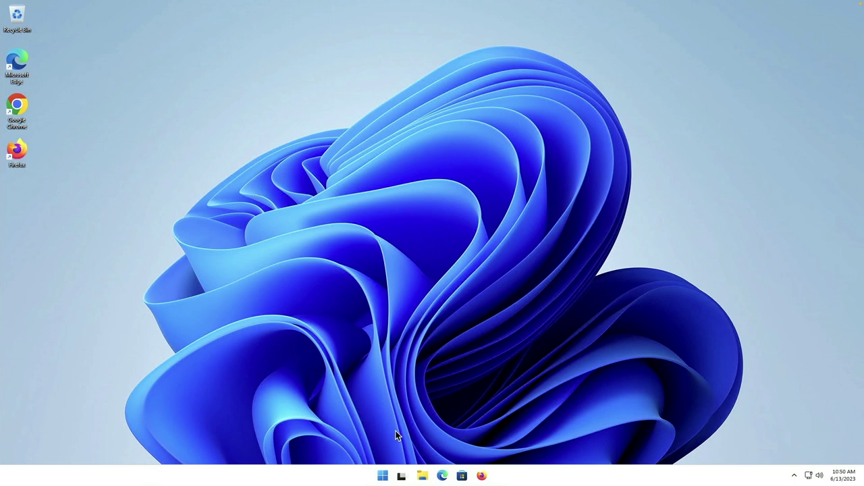
- Download minarca-client_4.5.0.exe from minarca.org in Firefox and show it in the Downloads folder
click(482, 476)
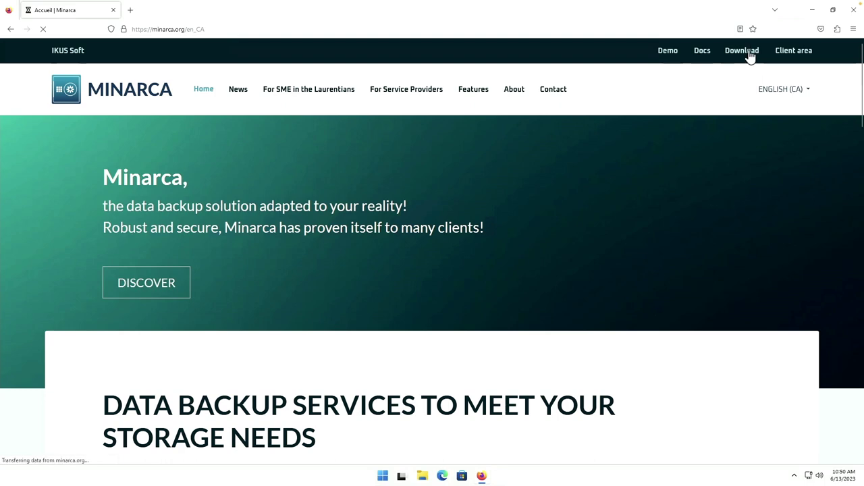
click(753, 57)
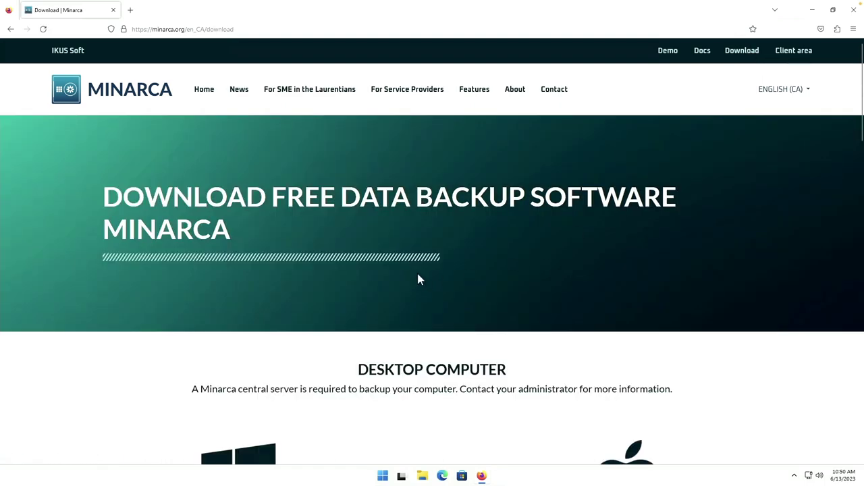
scroll(361, 239, down, 7)
scroll(353, 236, up, 3)
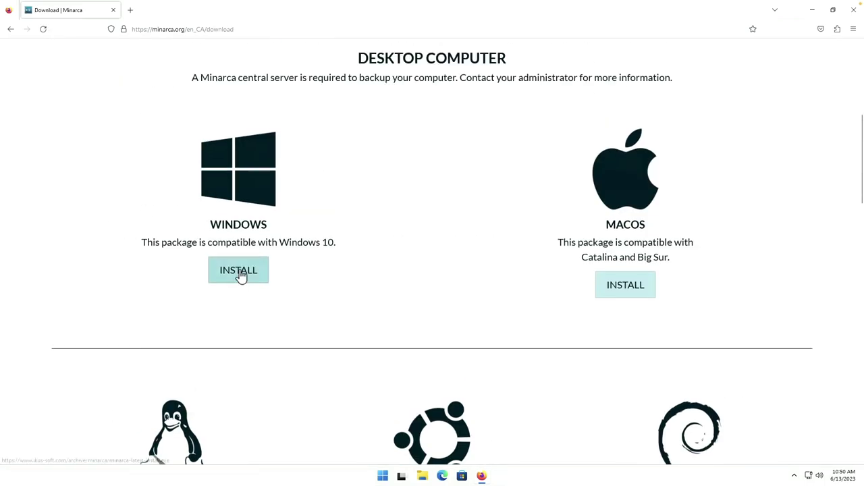
click(241, 274)
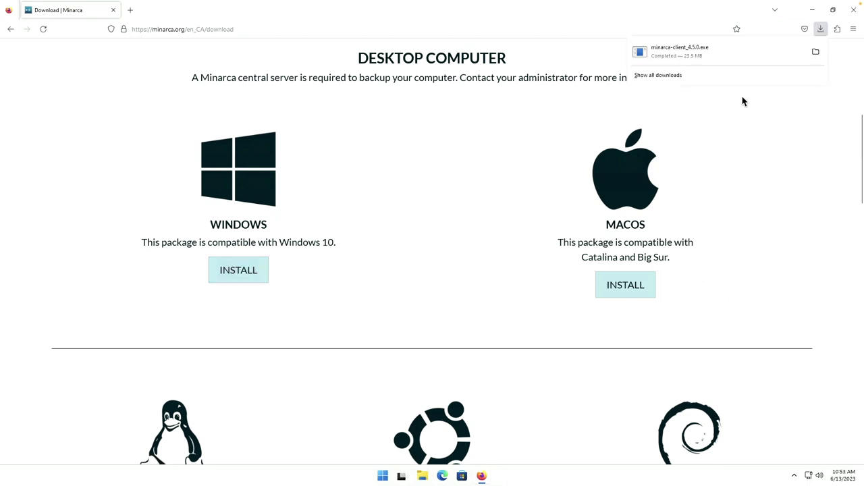
click(816, 53)
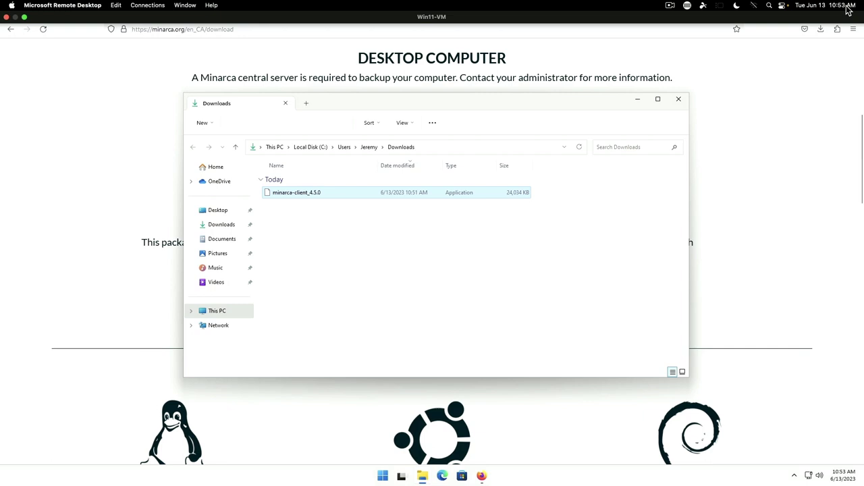
- Close Firefox and run the installer as administrator, allowing it past SmartScreen and UAC
click(854, 14)
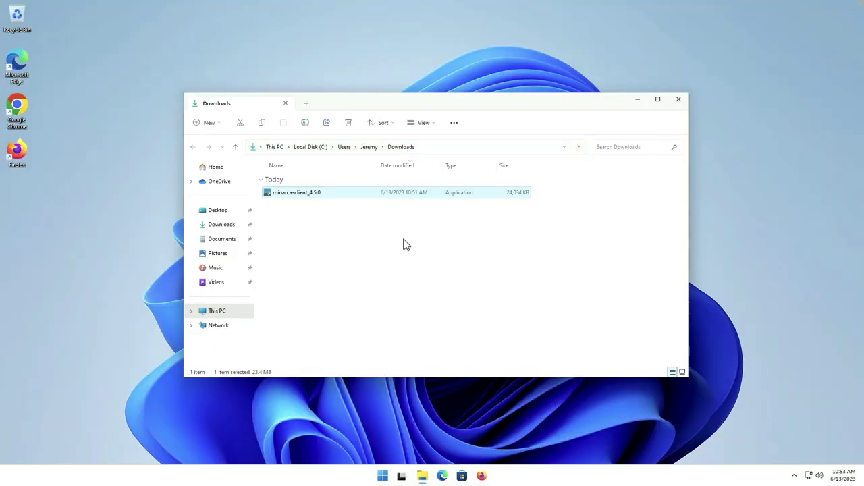
right_click(314, 196)
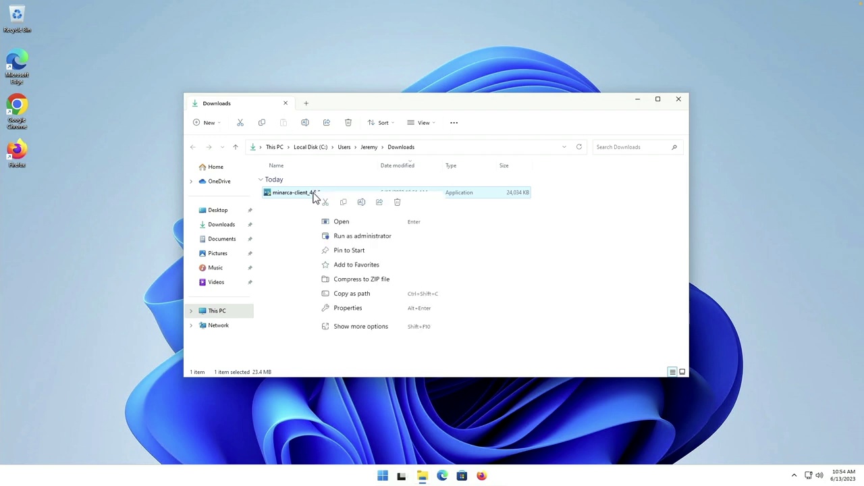
click(360, 237)
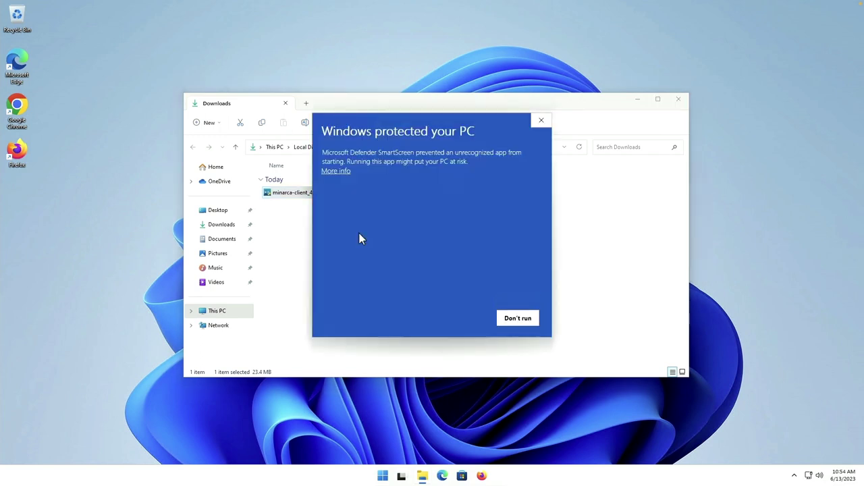
click(338, 173)
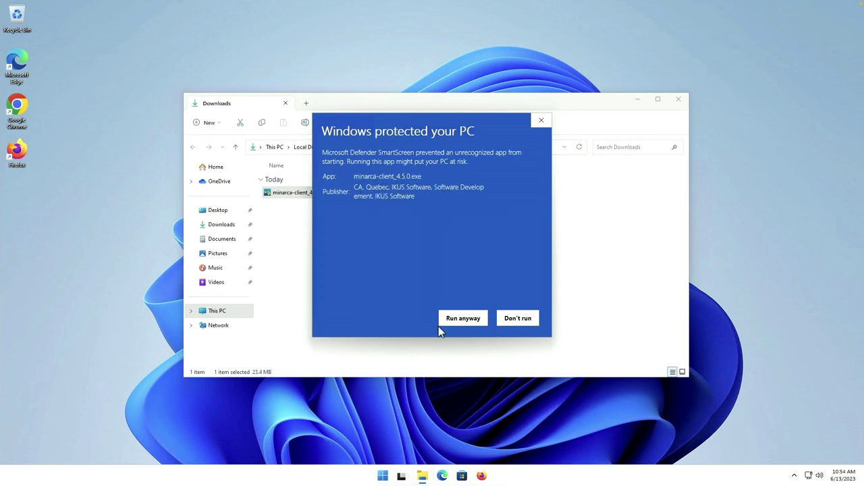
click(463, 319)
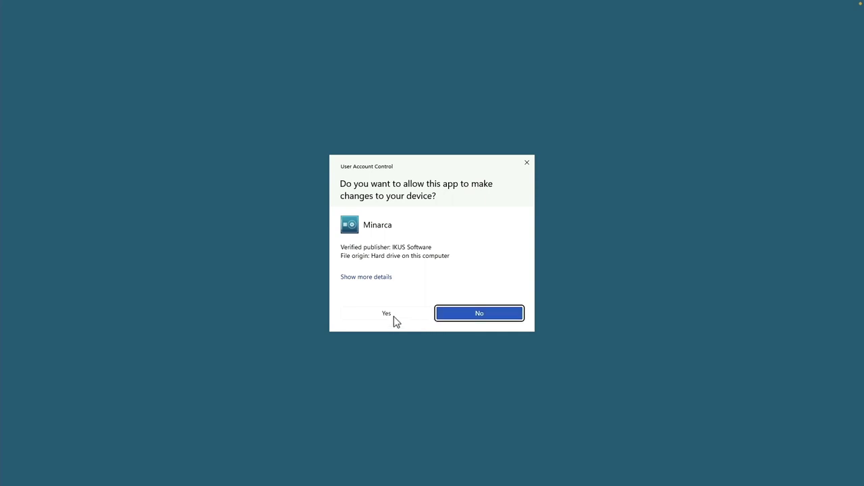
click(395, 316)
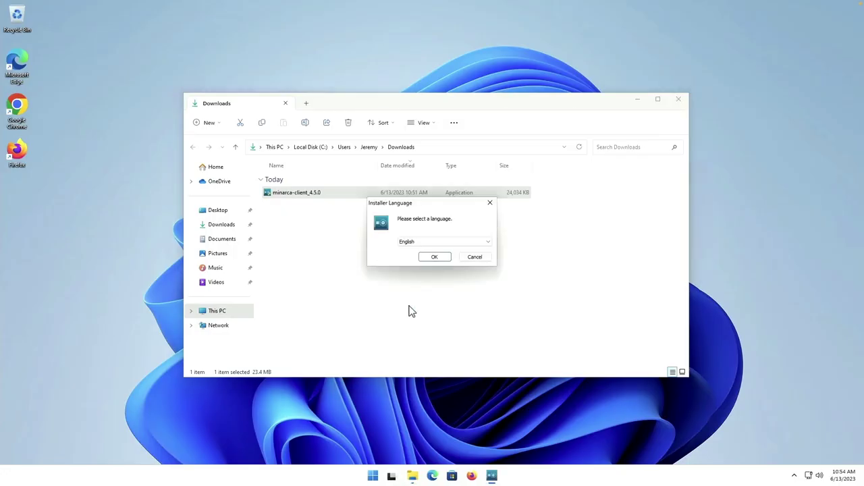
- Install in English to the default folder, accepting the licence, then close the Downloads window
click(434, 257)
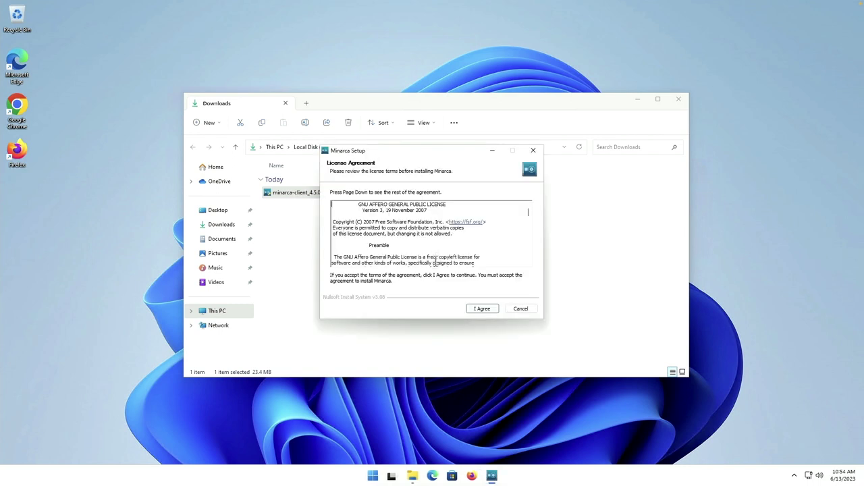
click(481, 309)
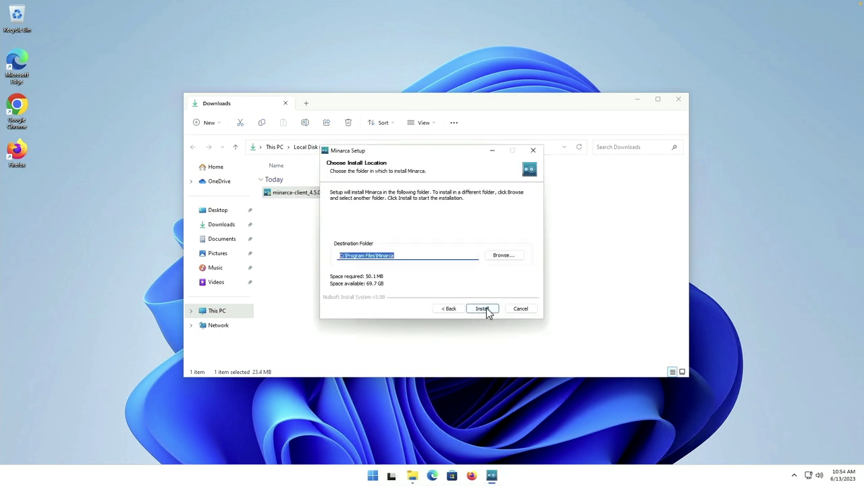
click(483, 308)
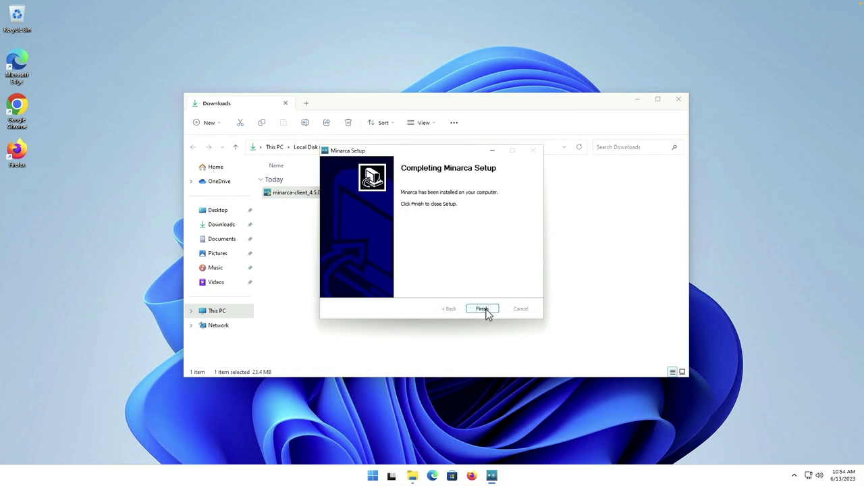
click(482, 309)
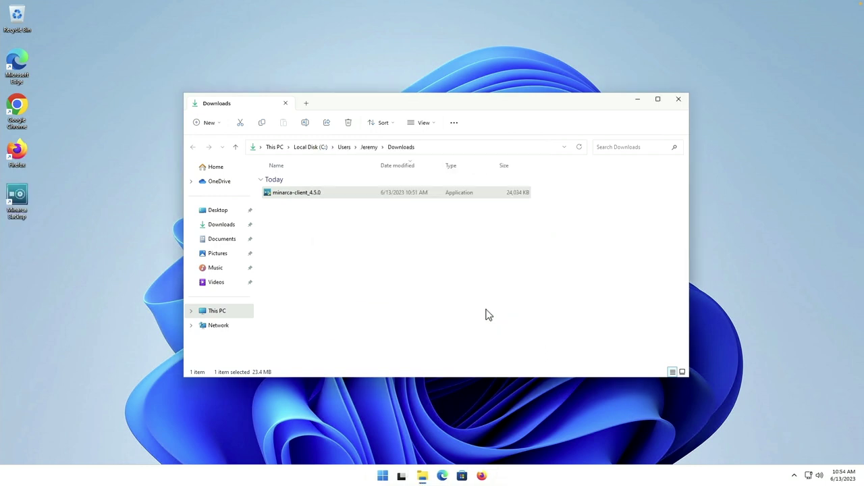
click(680, 101)
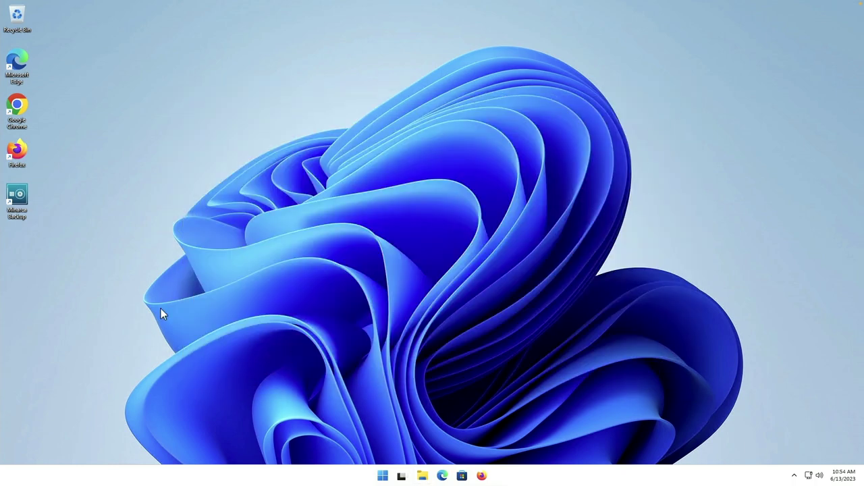
double_click(17, 195)
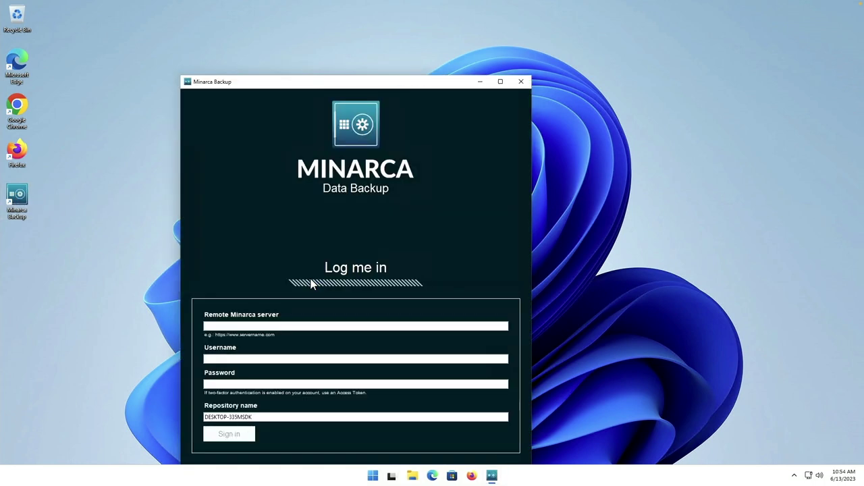
drag(382, 86, 472, 29)
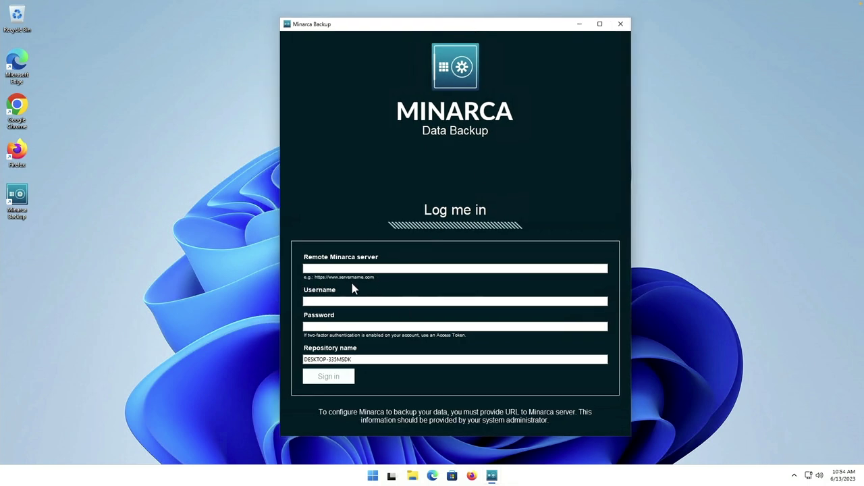
click(347, 267)
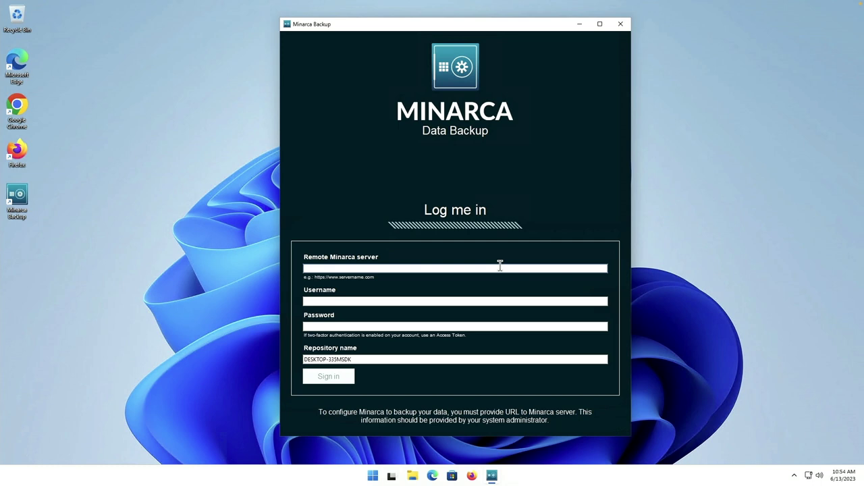
text(http://172.16.74.145:8080)
key(Tab)
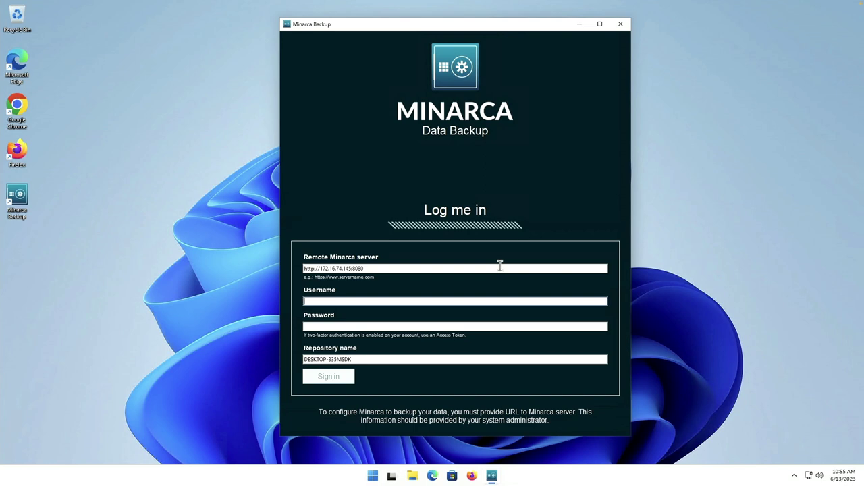
text(leik1jd)
key(Tab)
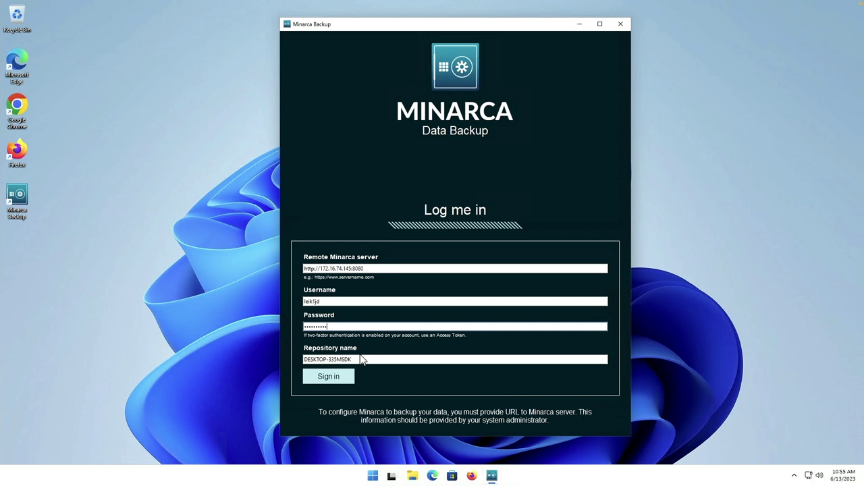
click(317, 382)
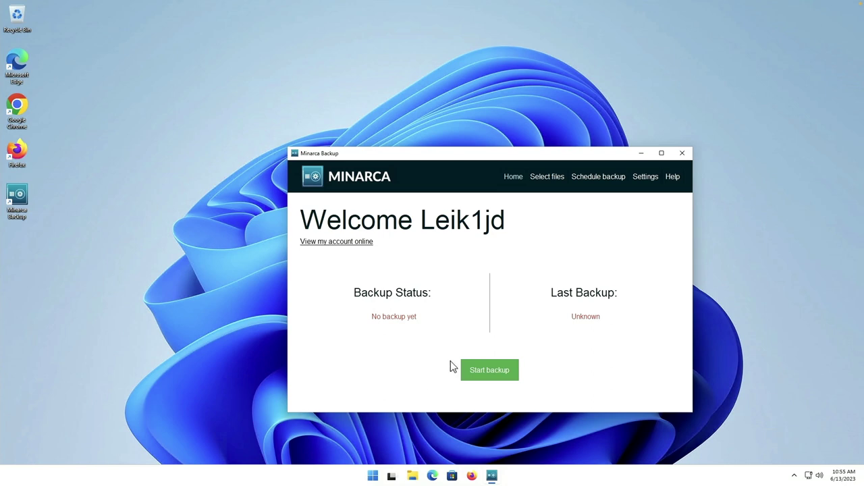
- Review the selected files, then start the first backup from Home and let it finish
drag(458, 158, 389, 122)
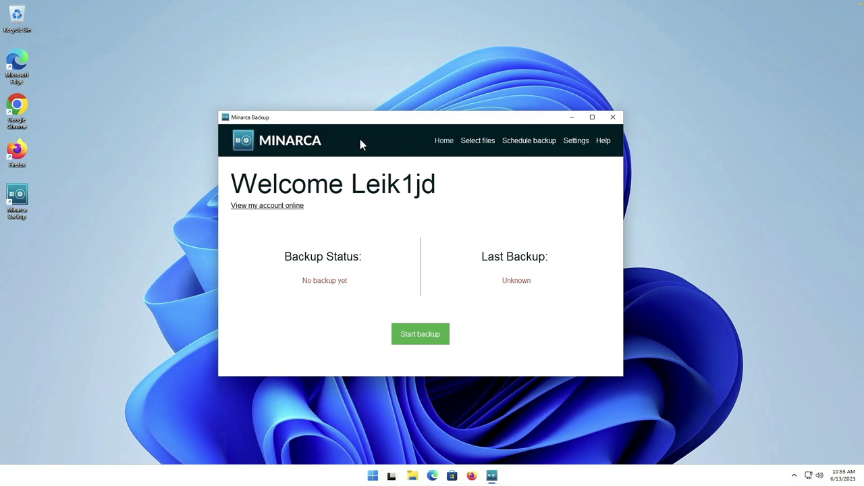
click(481, 144)
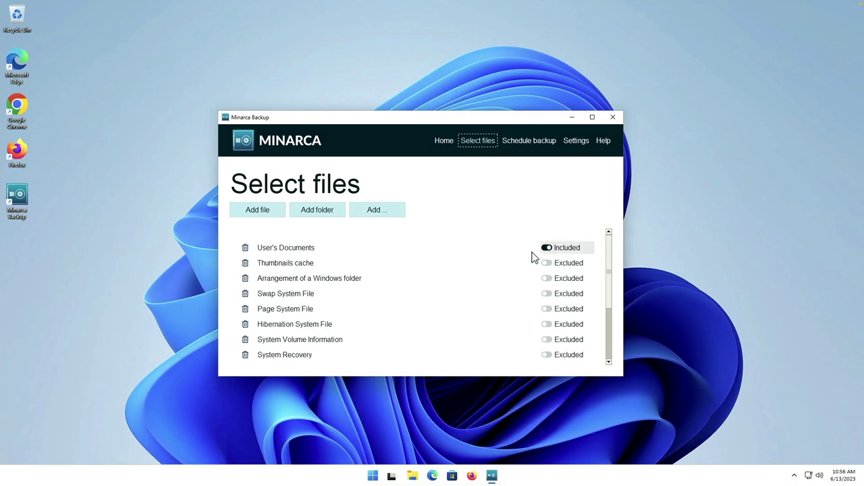
scroll(396, 308, down, 2)
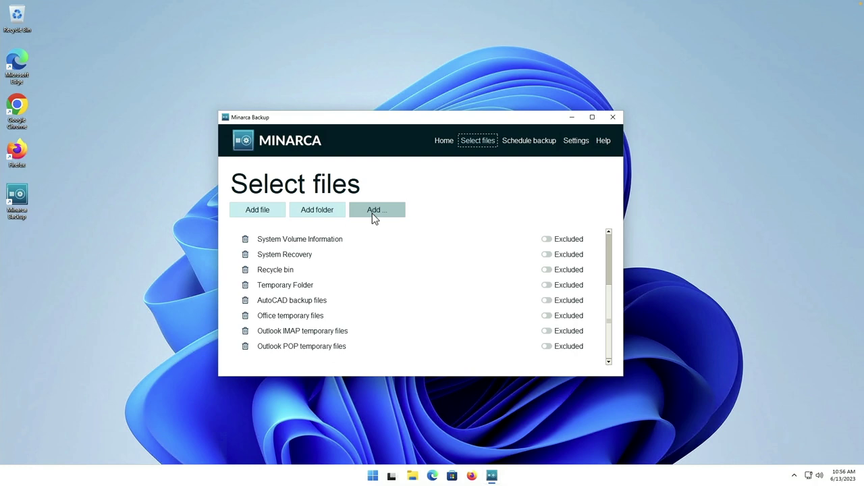
click(446, 145)
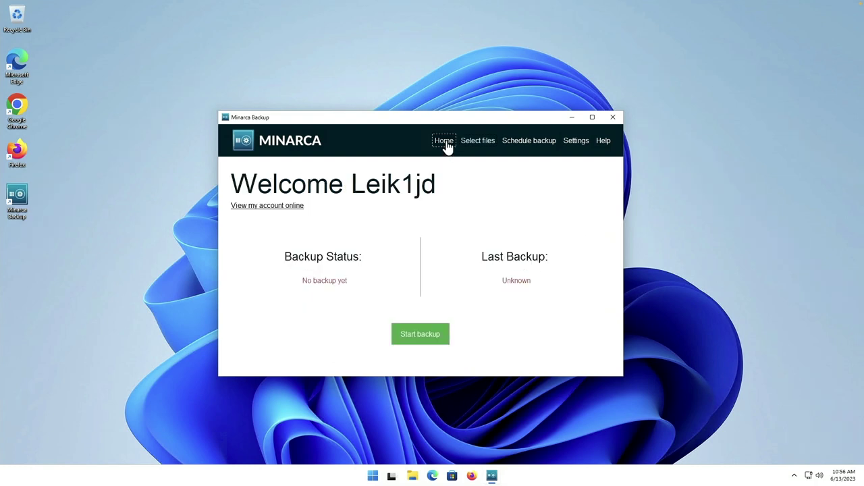
click(422, 336)
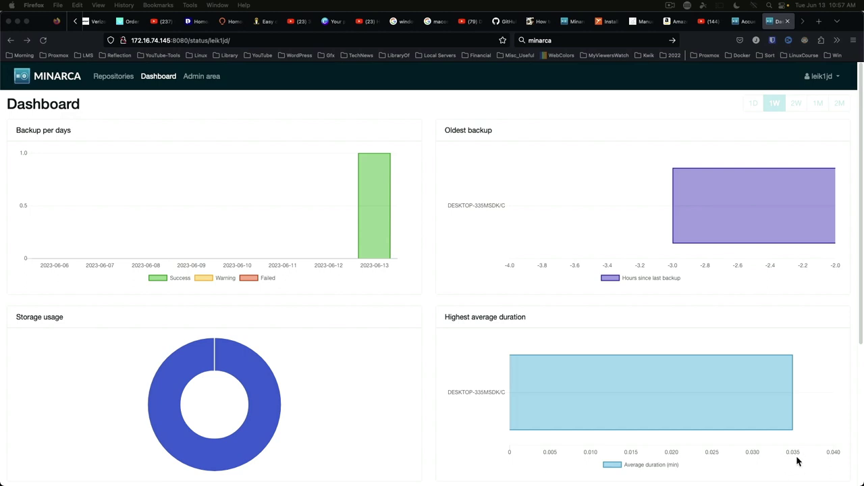
- Scroll through the dashboard activity charts for DESKTOP-335MSDK/C and back to the top
scroll(798, 461, down, 3)
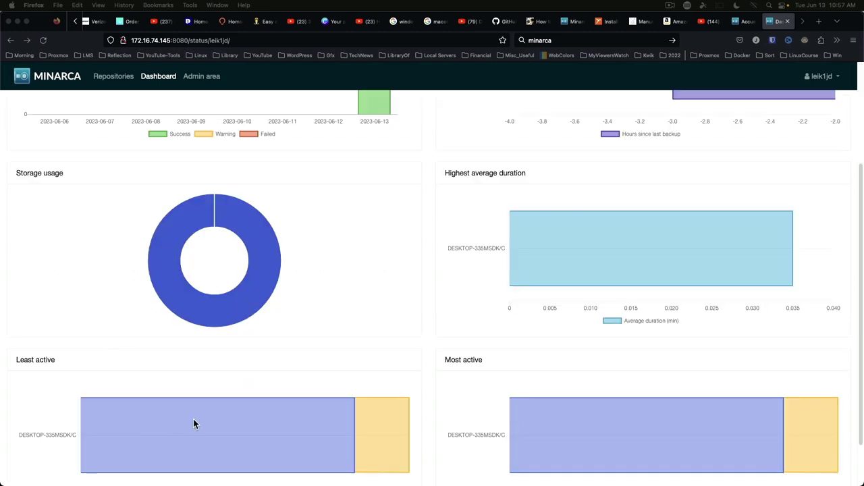
scroll(204, 414, down, 2)
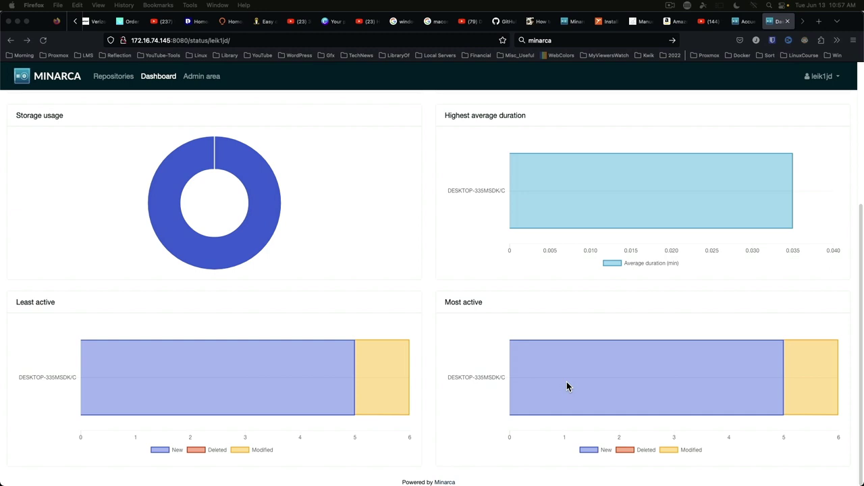
scroll(374, 305, up, 3)
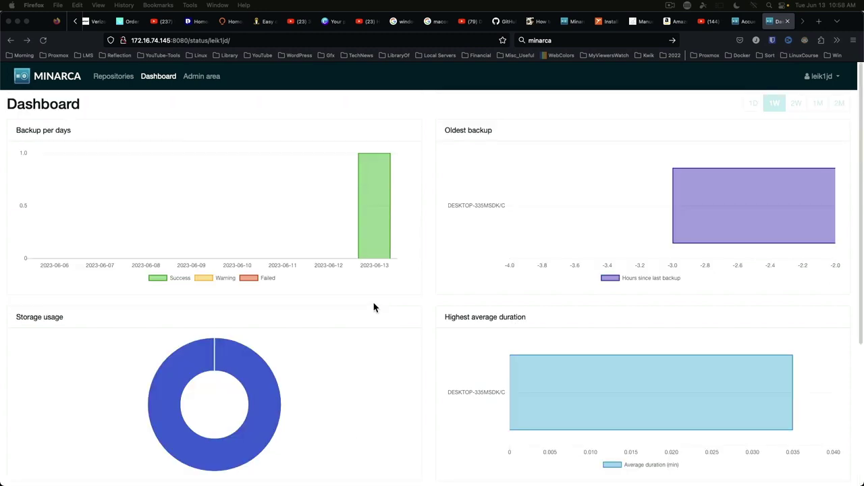
- Browse DESKTOP-335MSDK's backup through Users and the user folder to Documents, then view its log
click(109, 80)
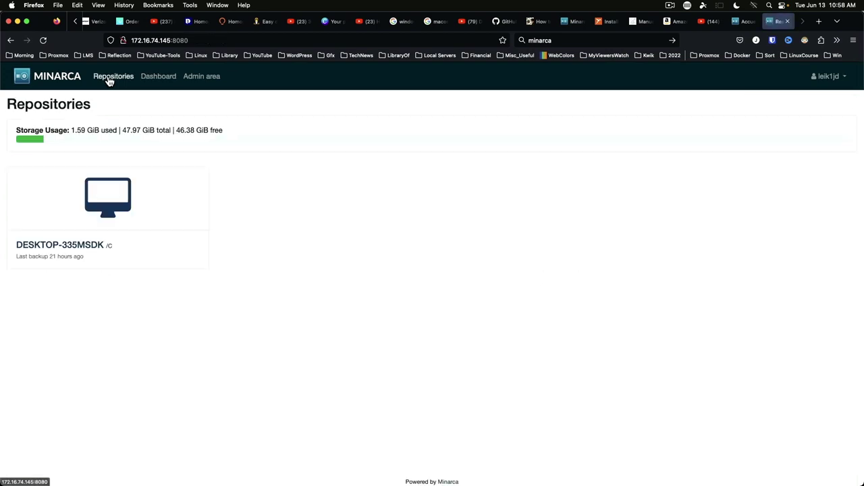
click(69, 249)
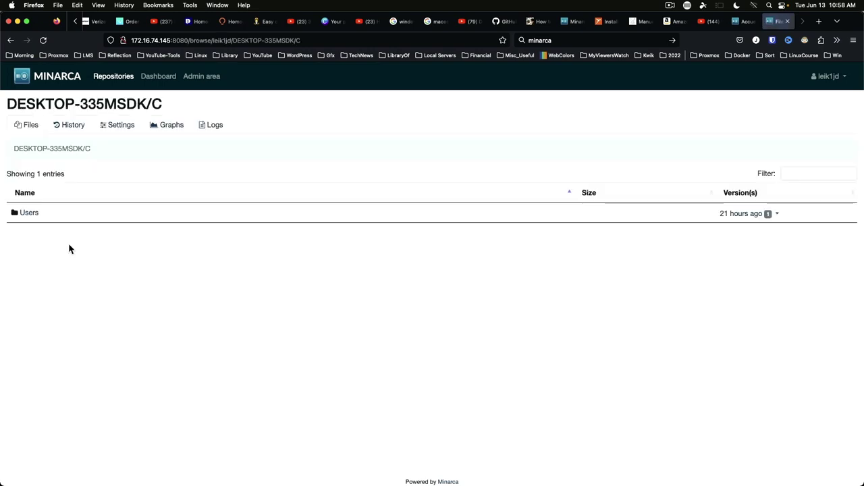
click(31, 213)
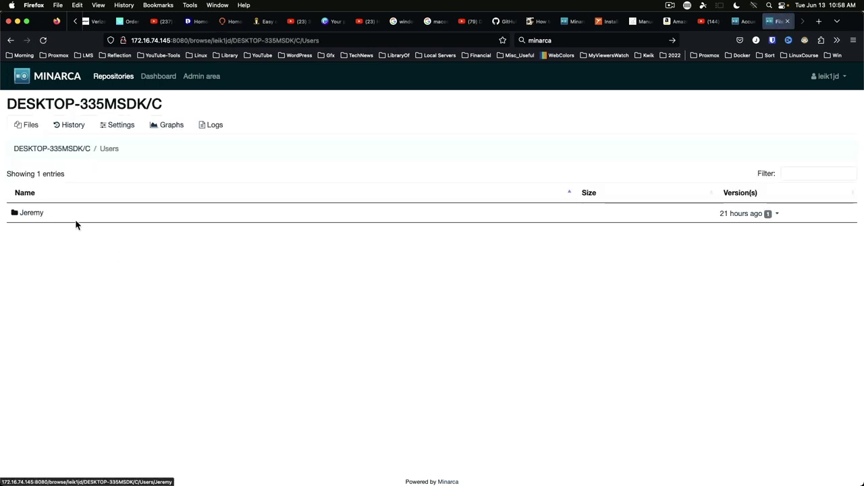
click(28, 215)
click(39, 214)
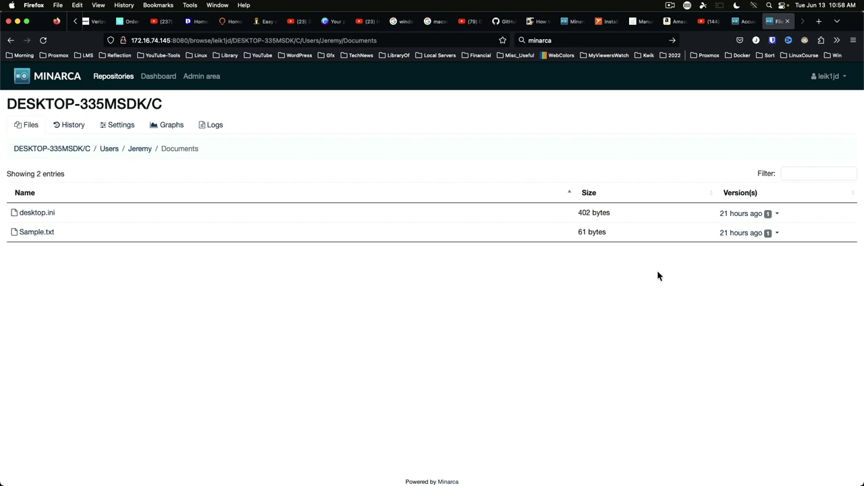
click(212, 125)
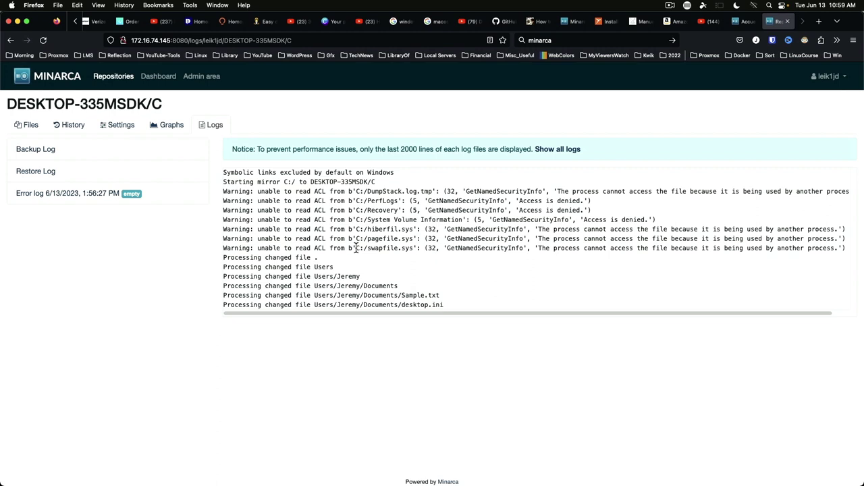
- Scroll the log box sideways, then close the repository log tab with Super+W
scroll(356, 248, right, 1)
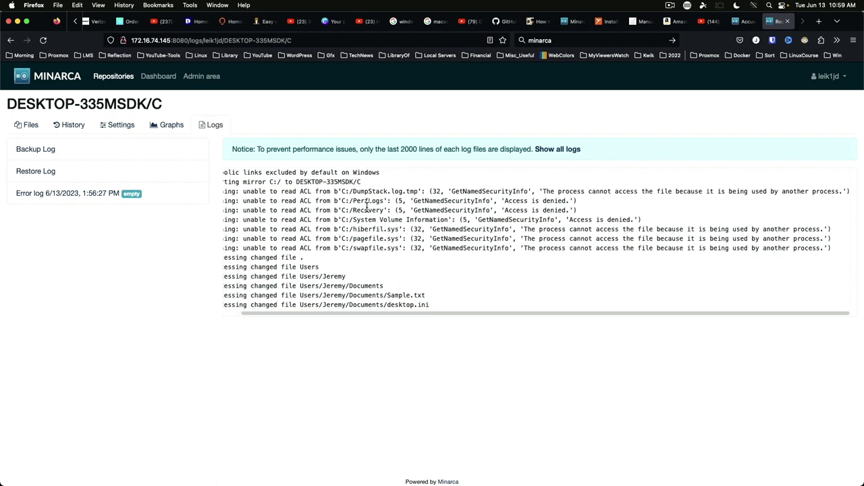
drag(552, 316, 467, 311)
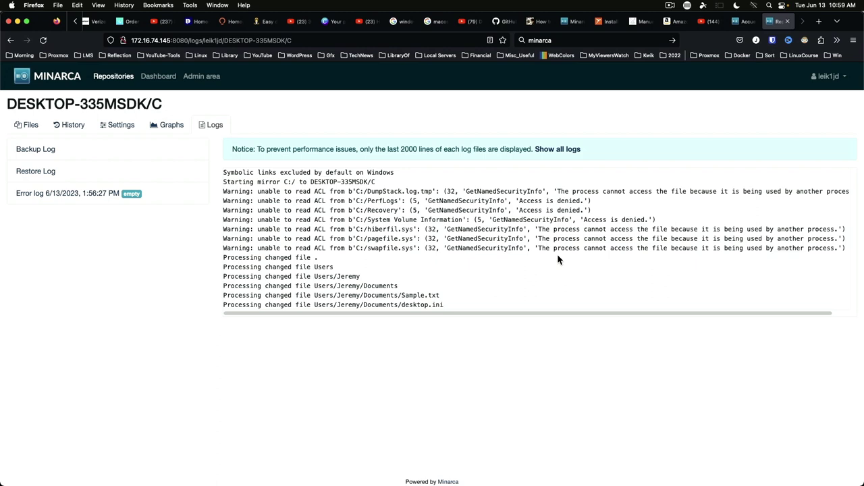
key(super+w)
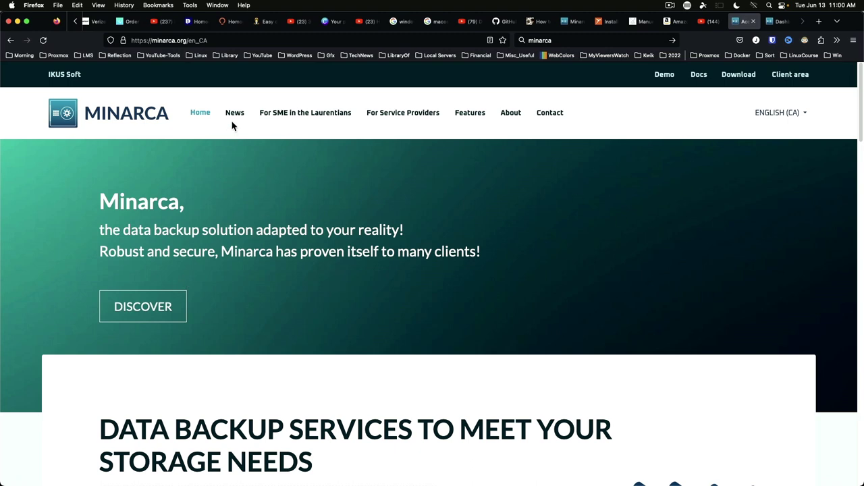
- Scroll the download page through the Windows, macOS, Linux, Ubuntu and Debian client packages and back up
scroll(218, 309, down, 5)
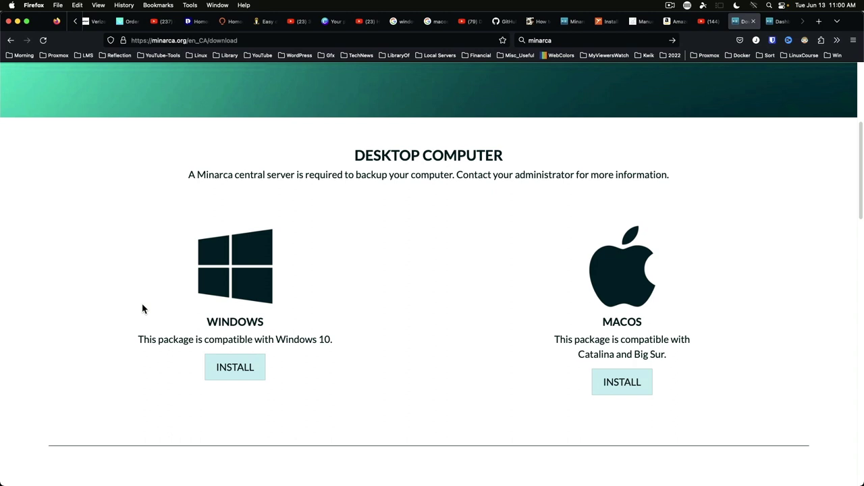
scroll(142, 309, down, 2)
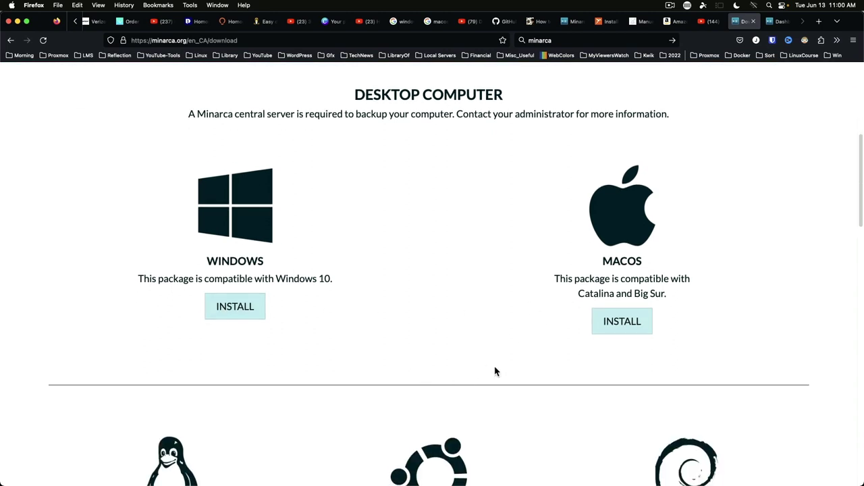
scroll(273, 260, down, 1)
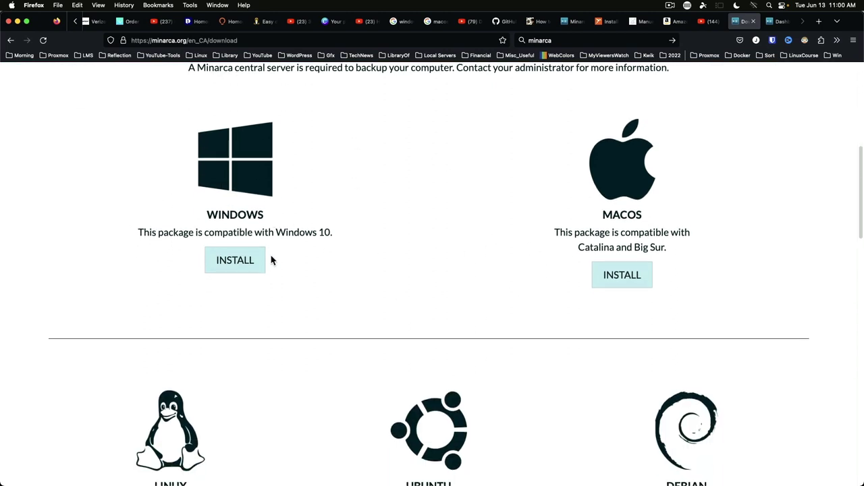
scroll(273, 260, down, 3)
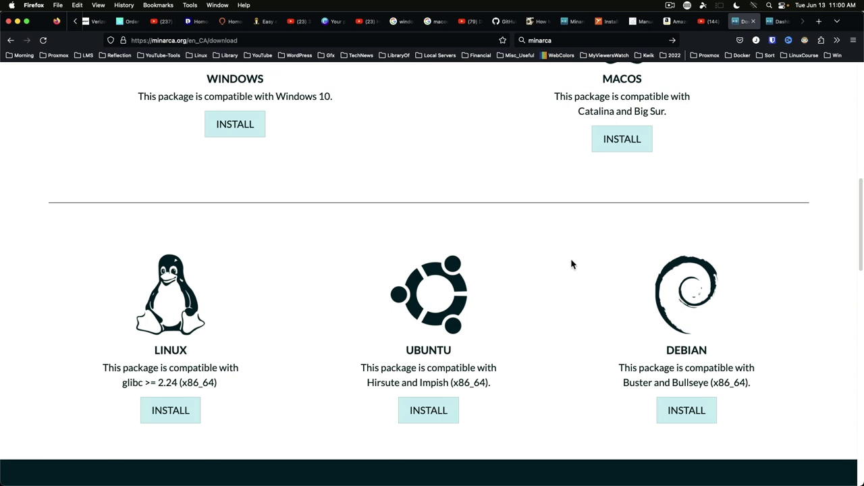
scroll(570, 264, up, 1)
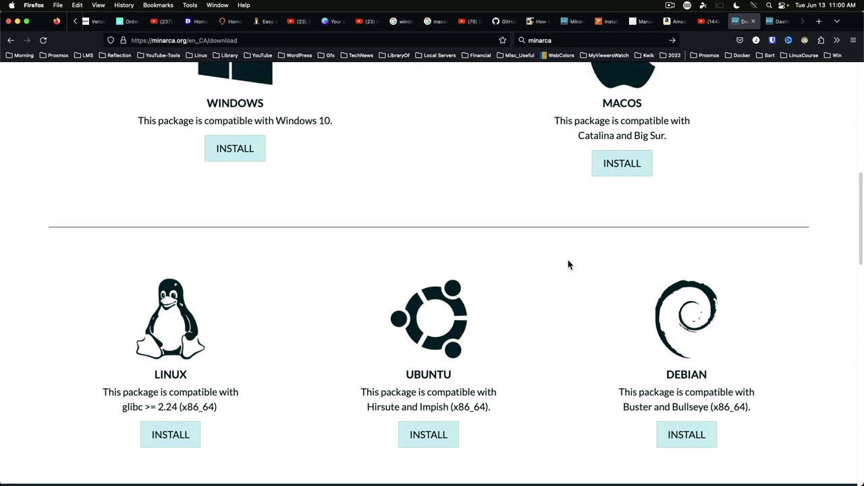
scroll(568, 265, up, 5)
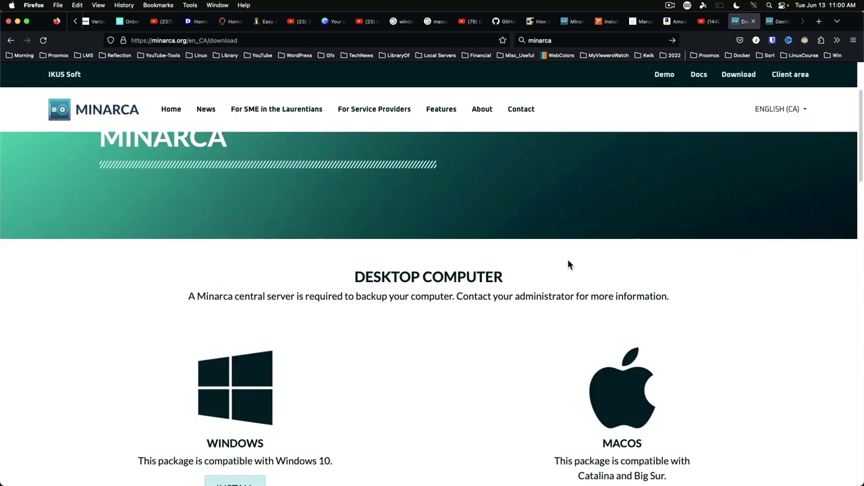
- Review the Ubuntu/Debian client install page in Minarca 4.5.0 docs, then return to the contents
click(698, 80)
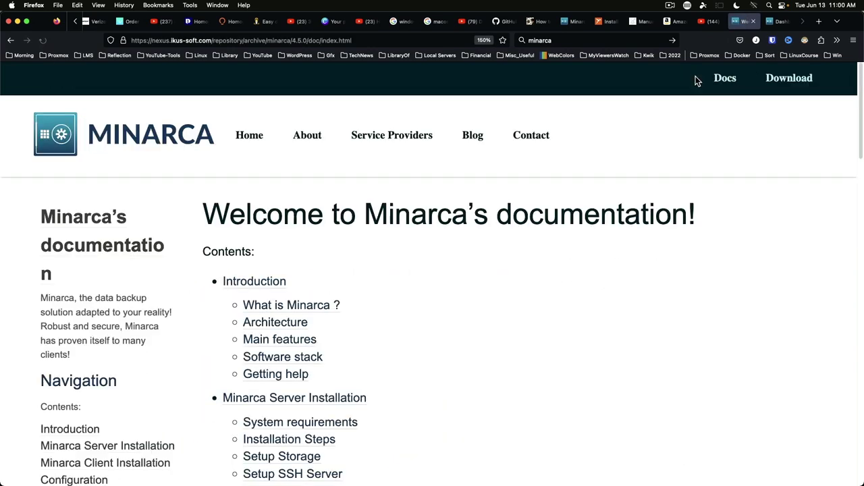
scroll(414, 309, down, 2)
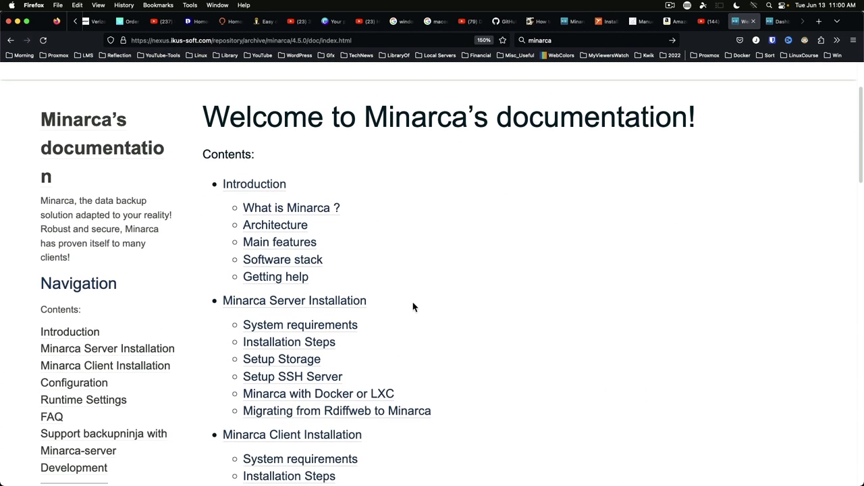
scroll(413, 306, down, 5)
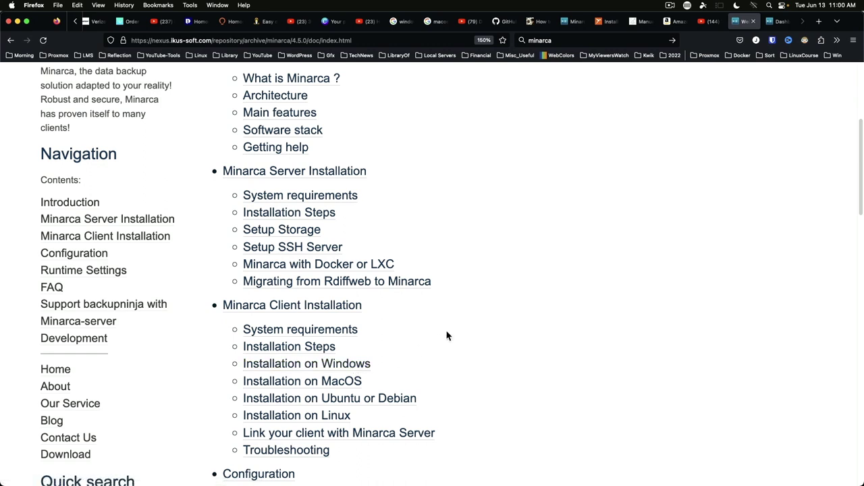
click(313, 401)
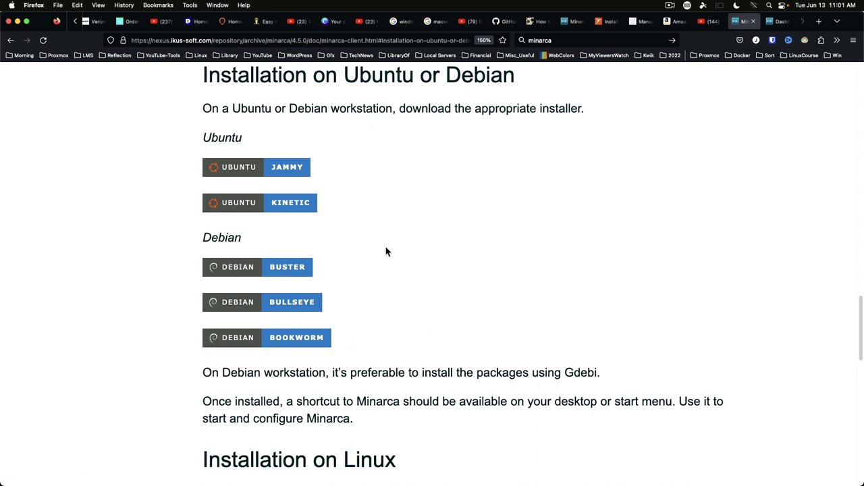
key(super+bracketleft)
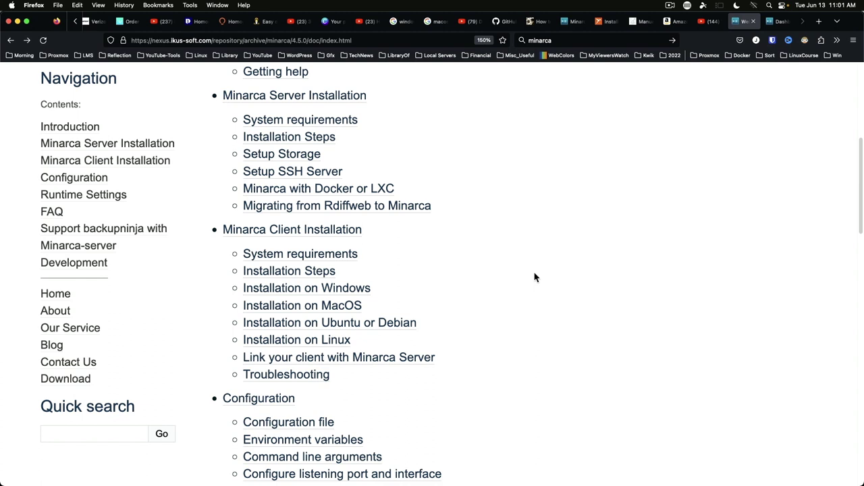